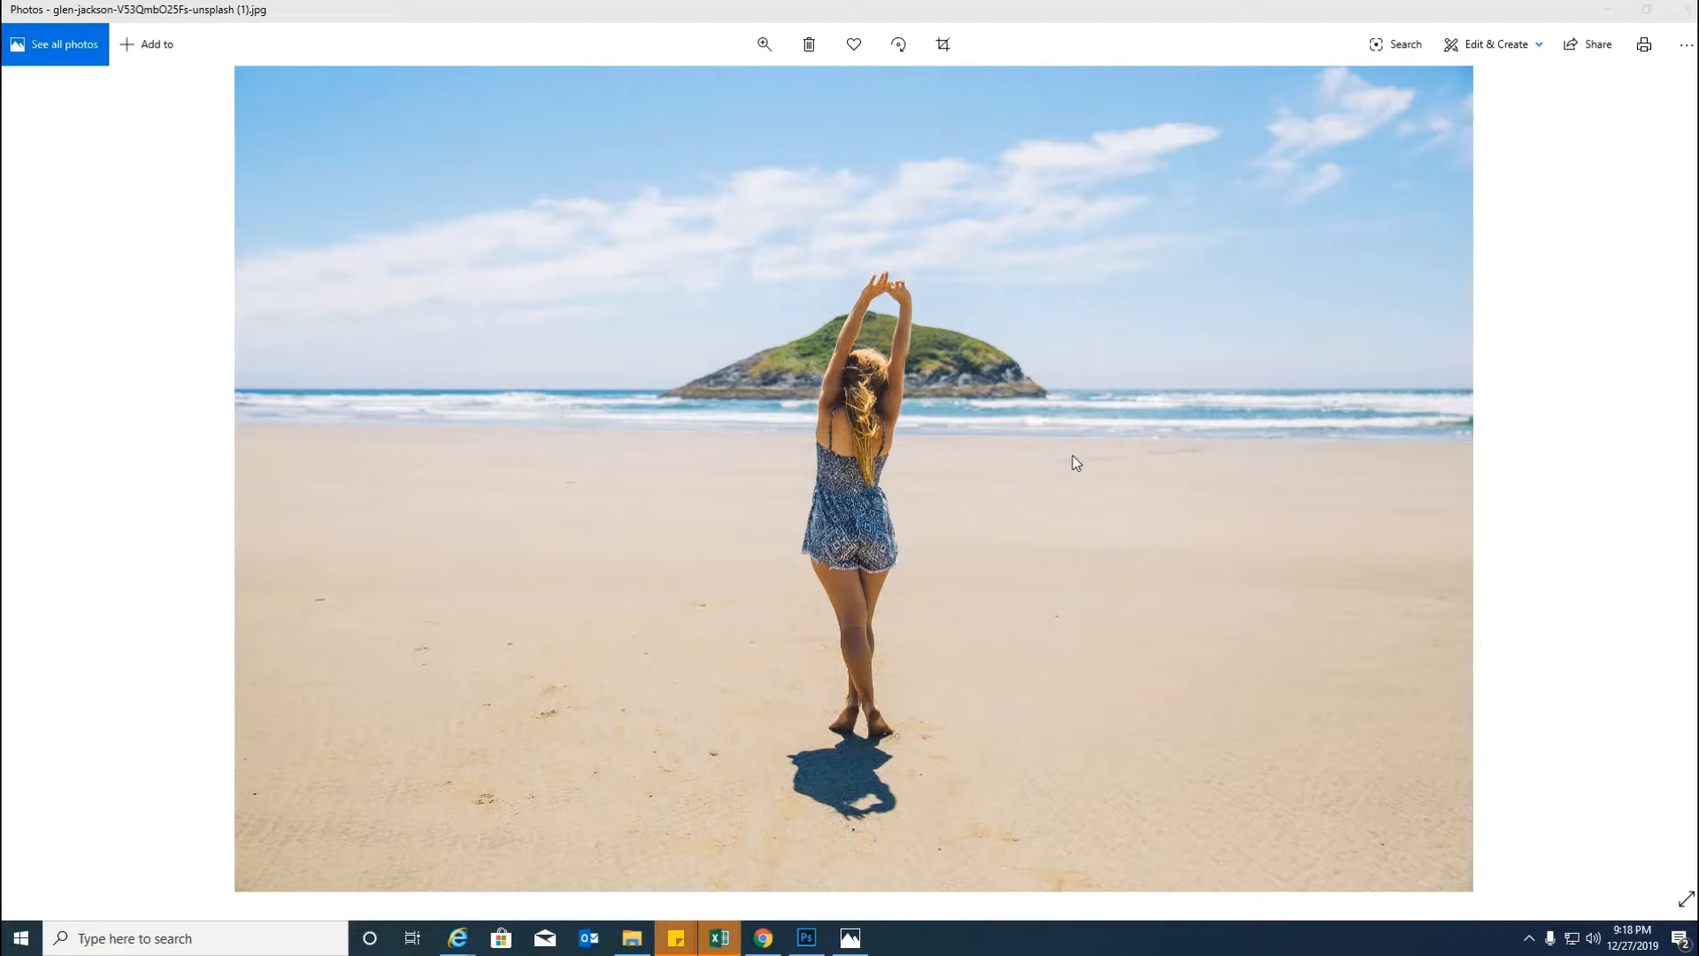
Step: Compare the original beach photo with its edited version in the photo viewer
left_click(1016, 560)
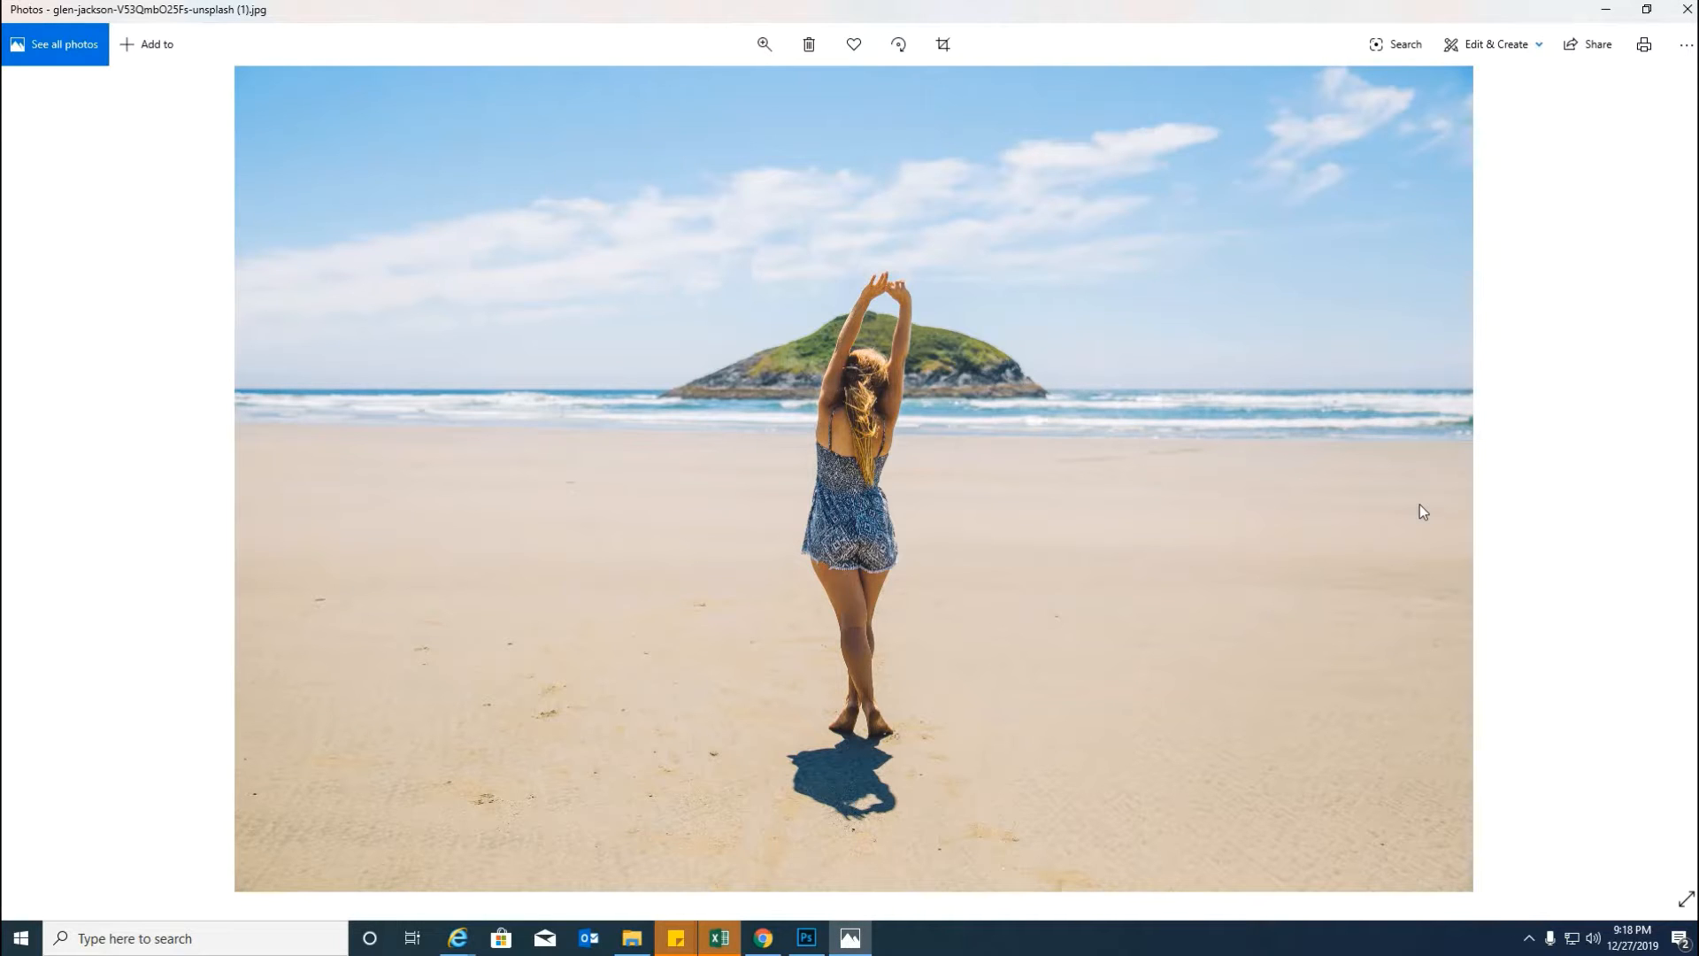
key("Right")
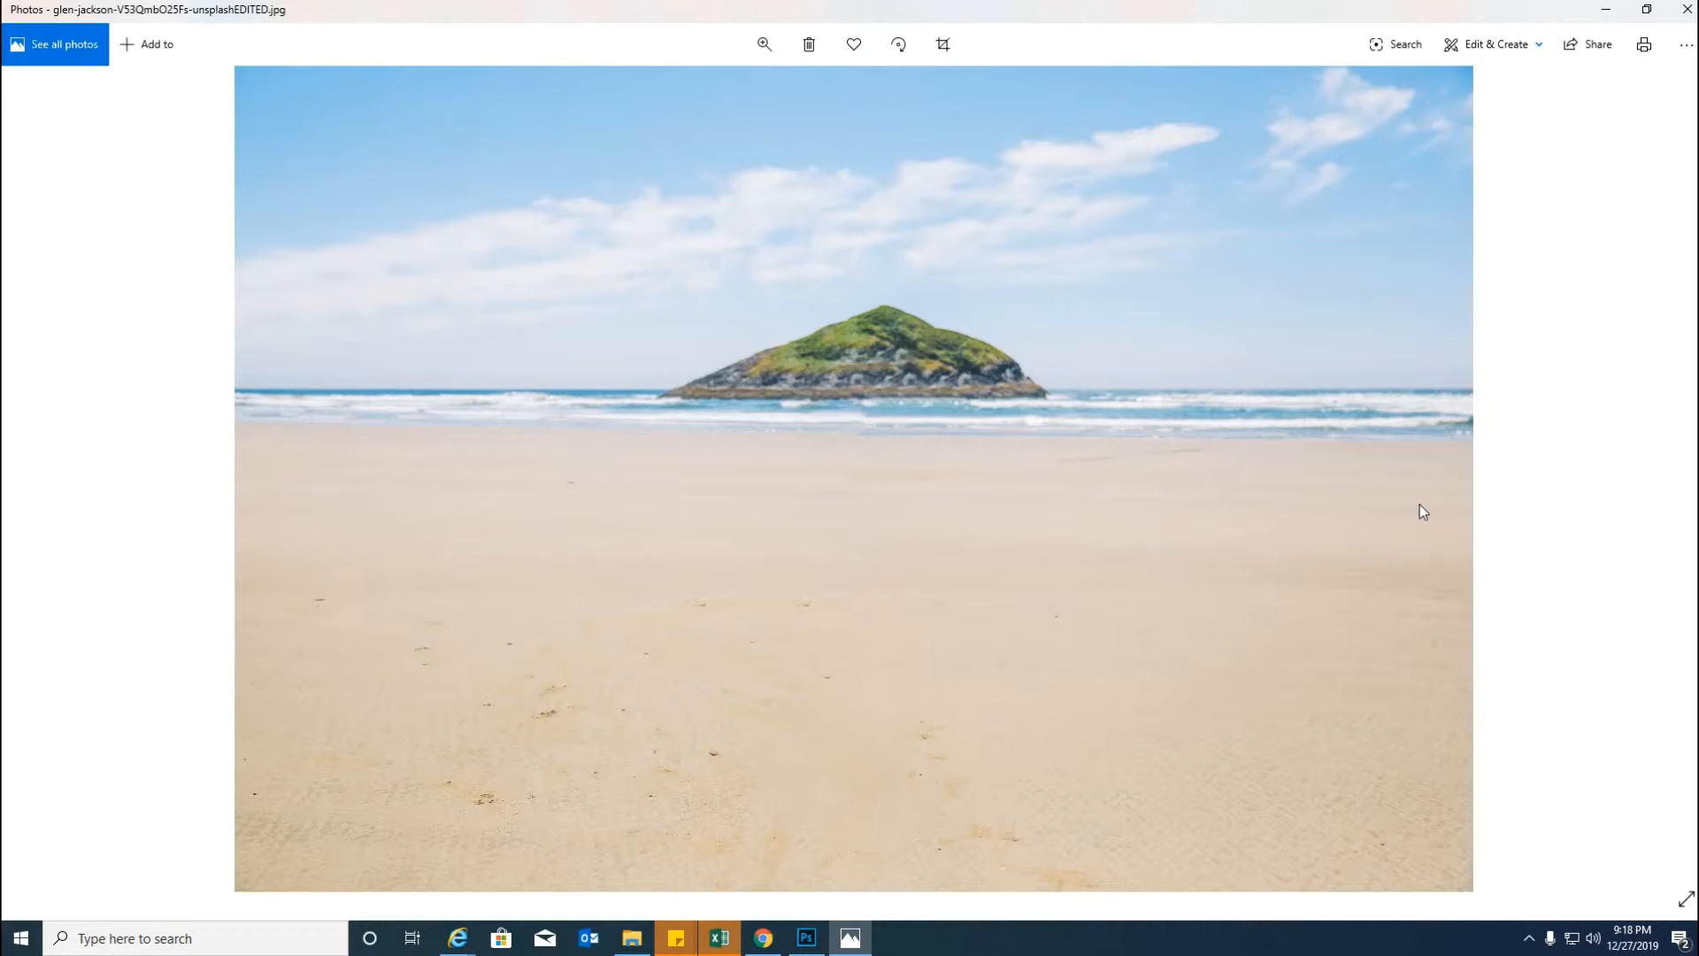
key("Left")
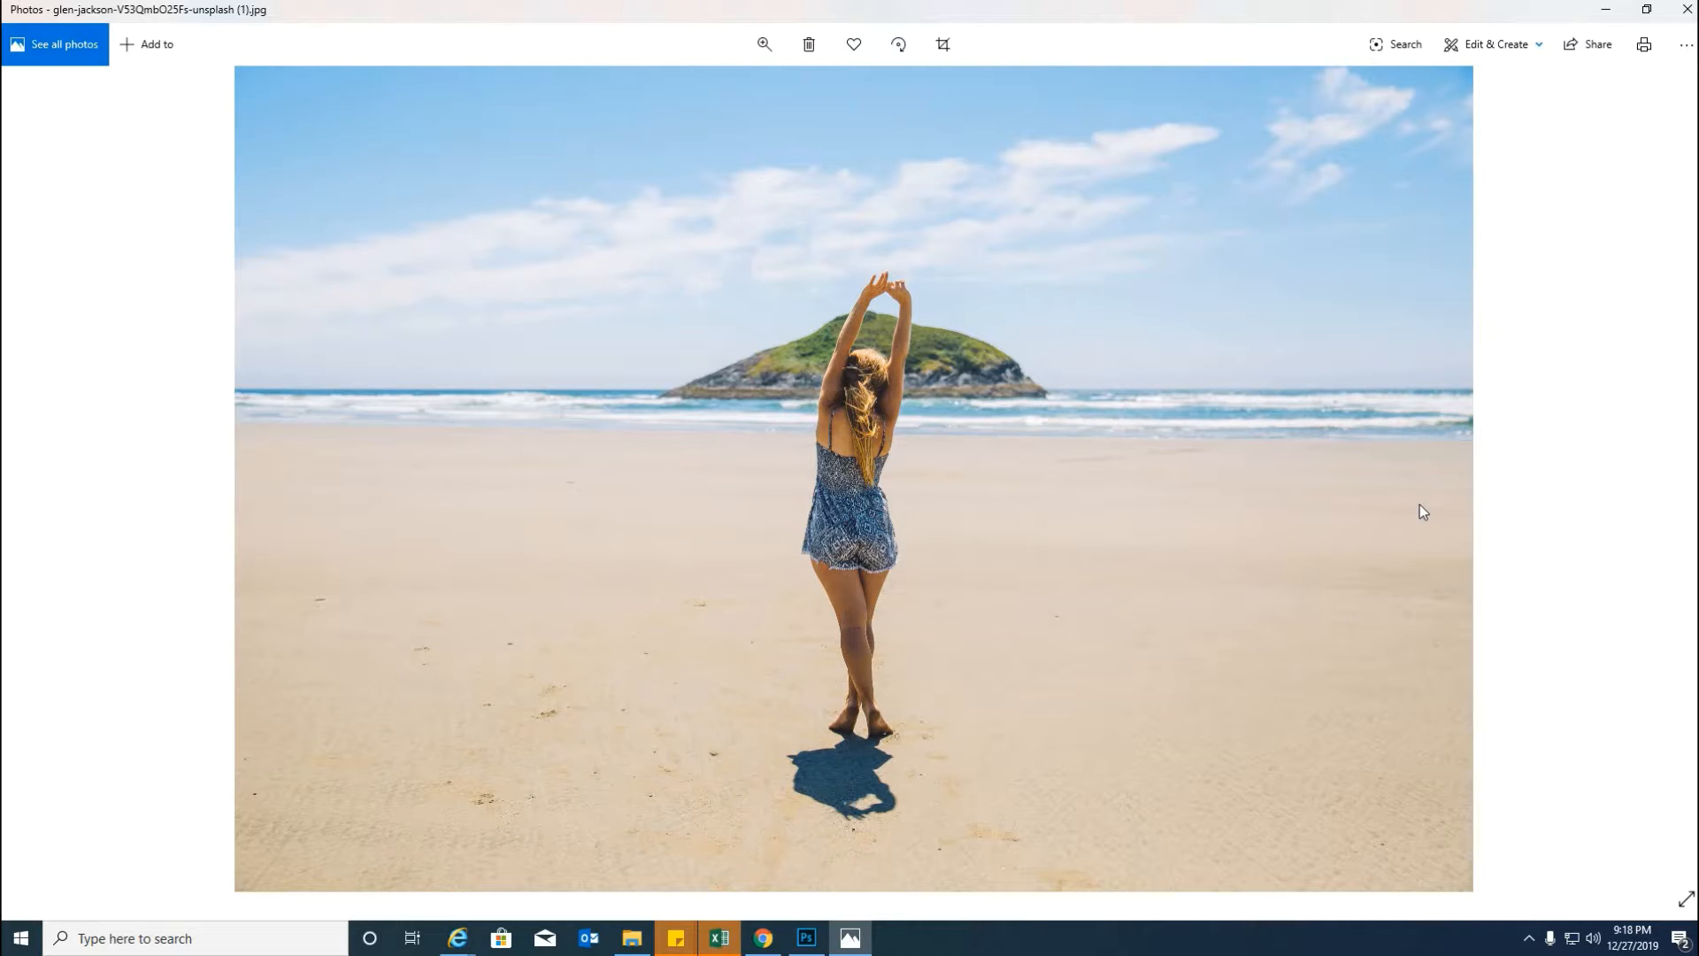
key("Right")
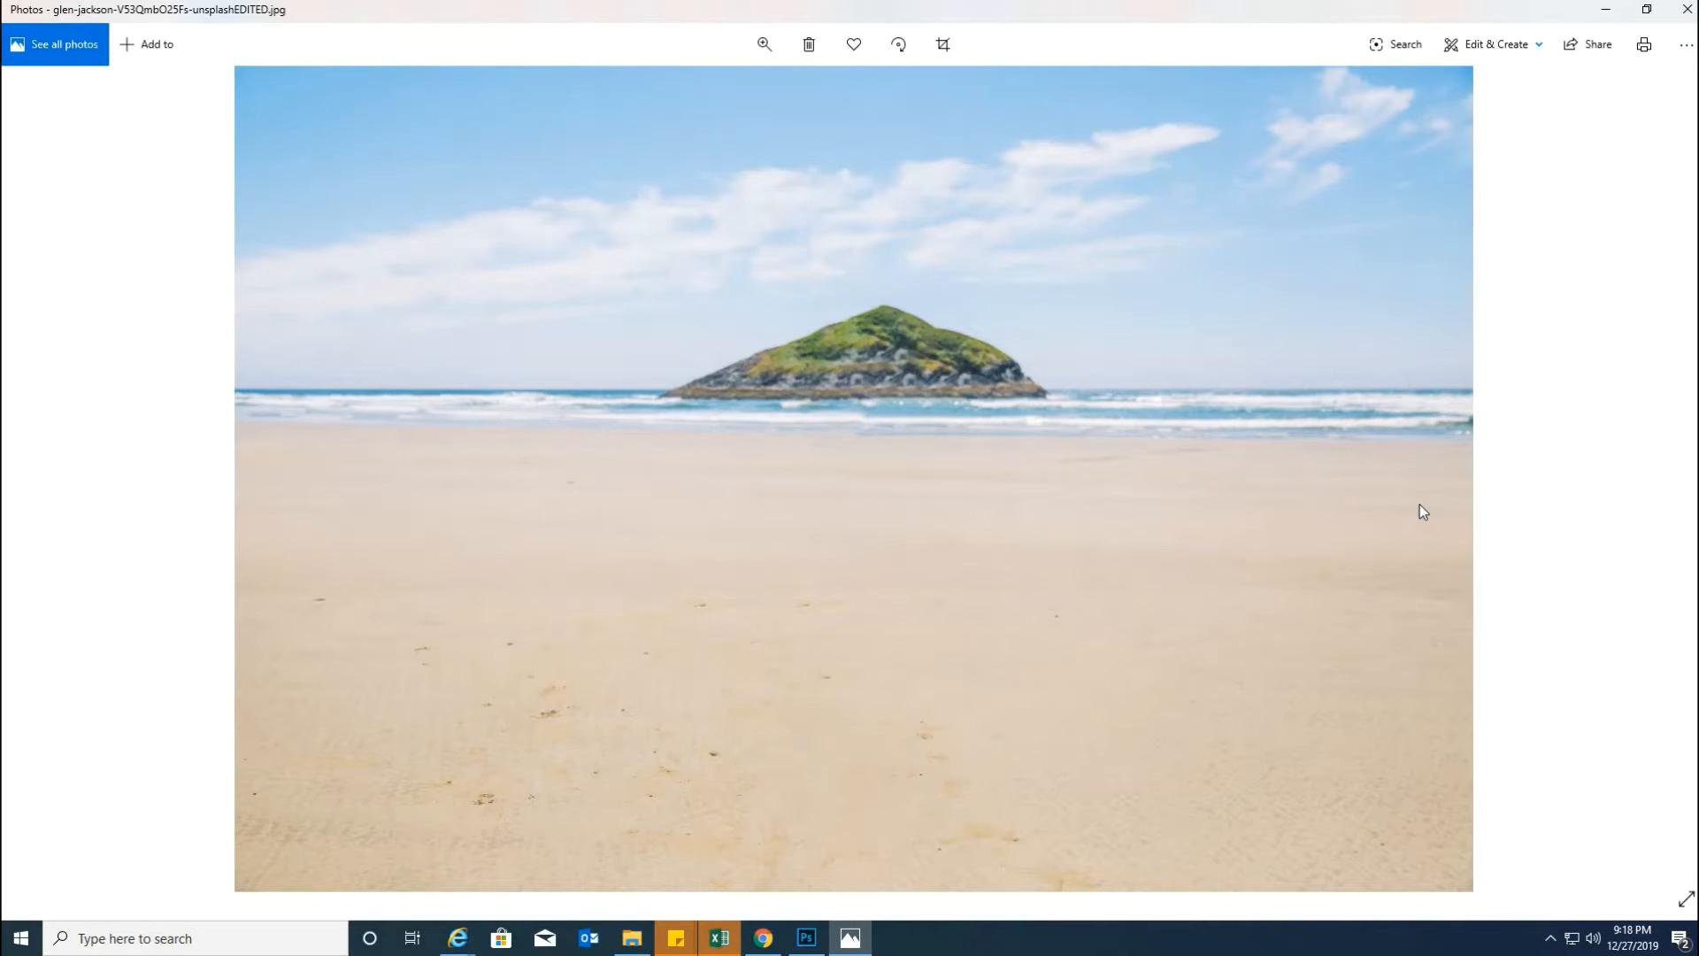
Step: Switch to Photoshop and duplicate the Background layer of the beach photo
left_click(806, 937)
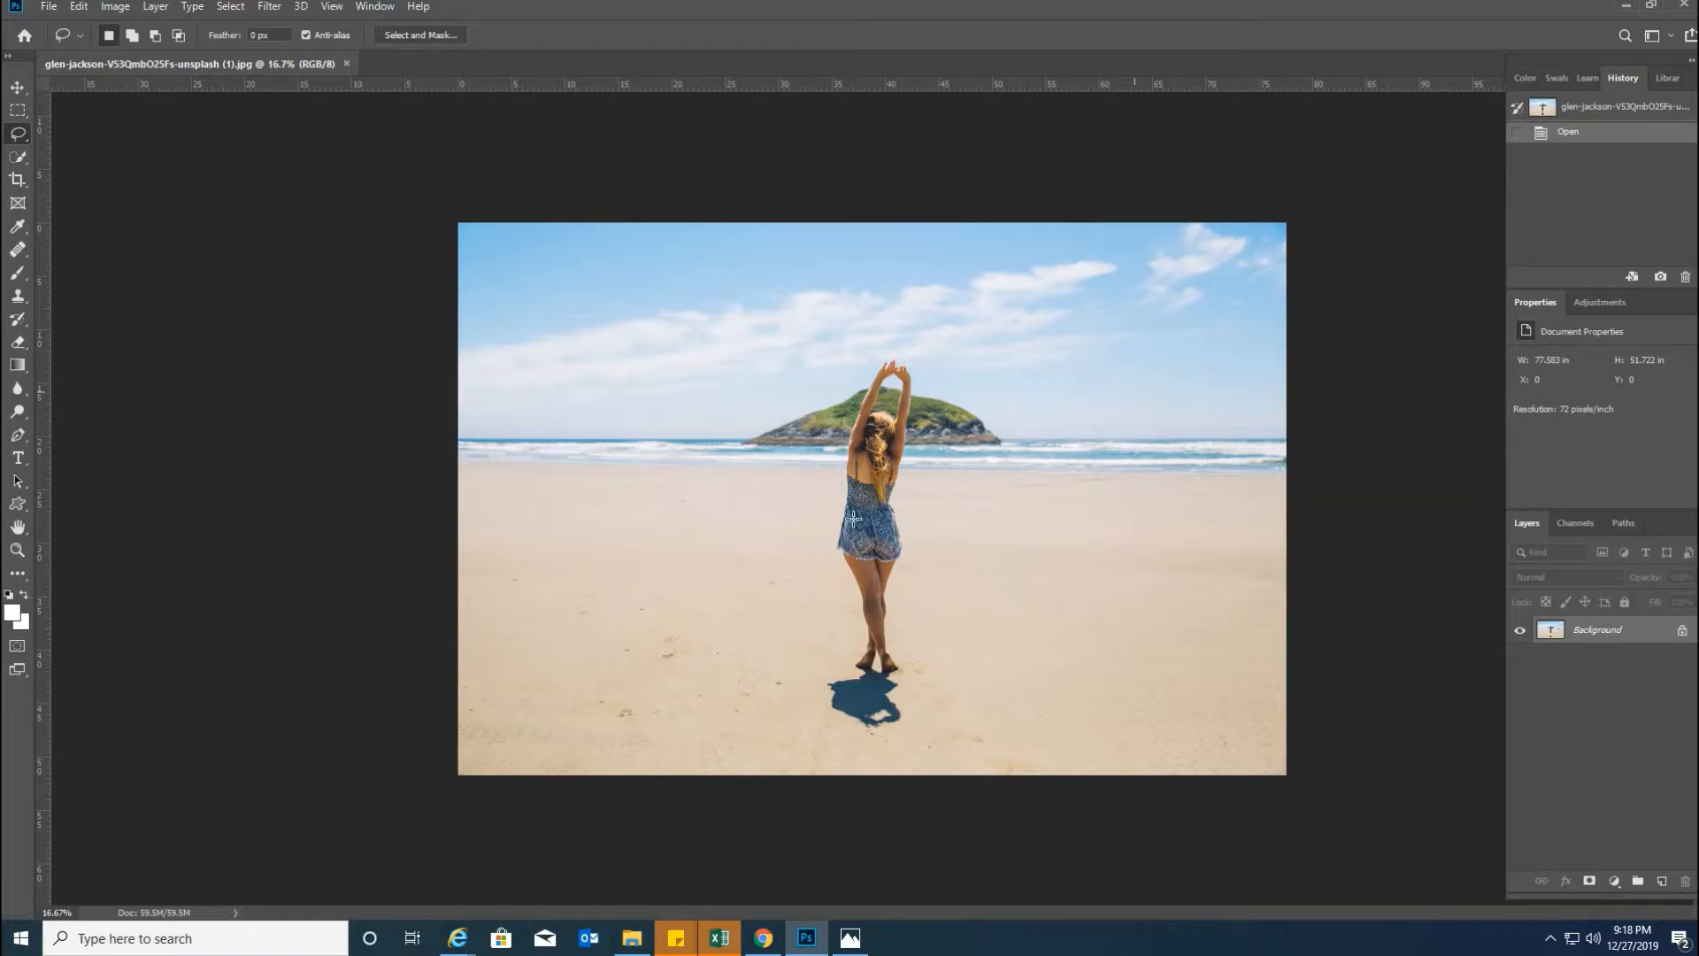
scroll(856, 434, "up", 1)
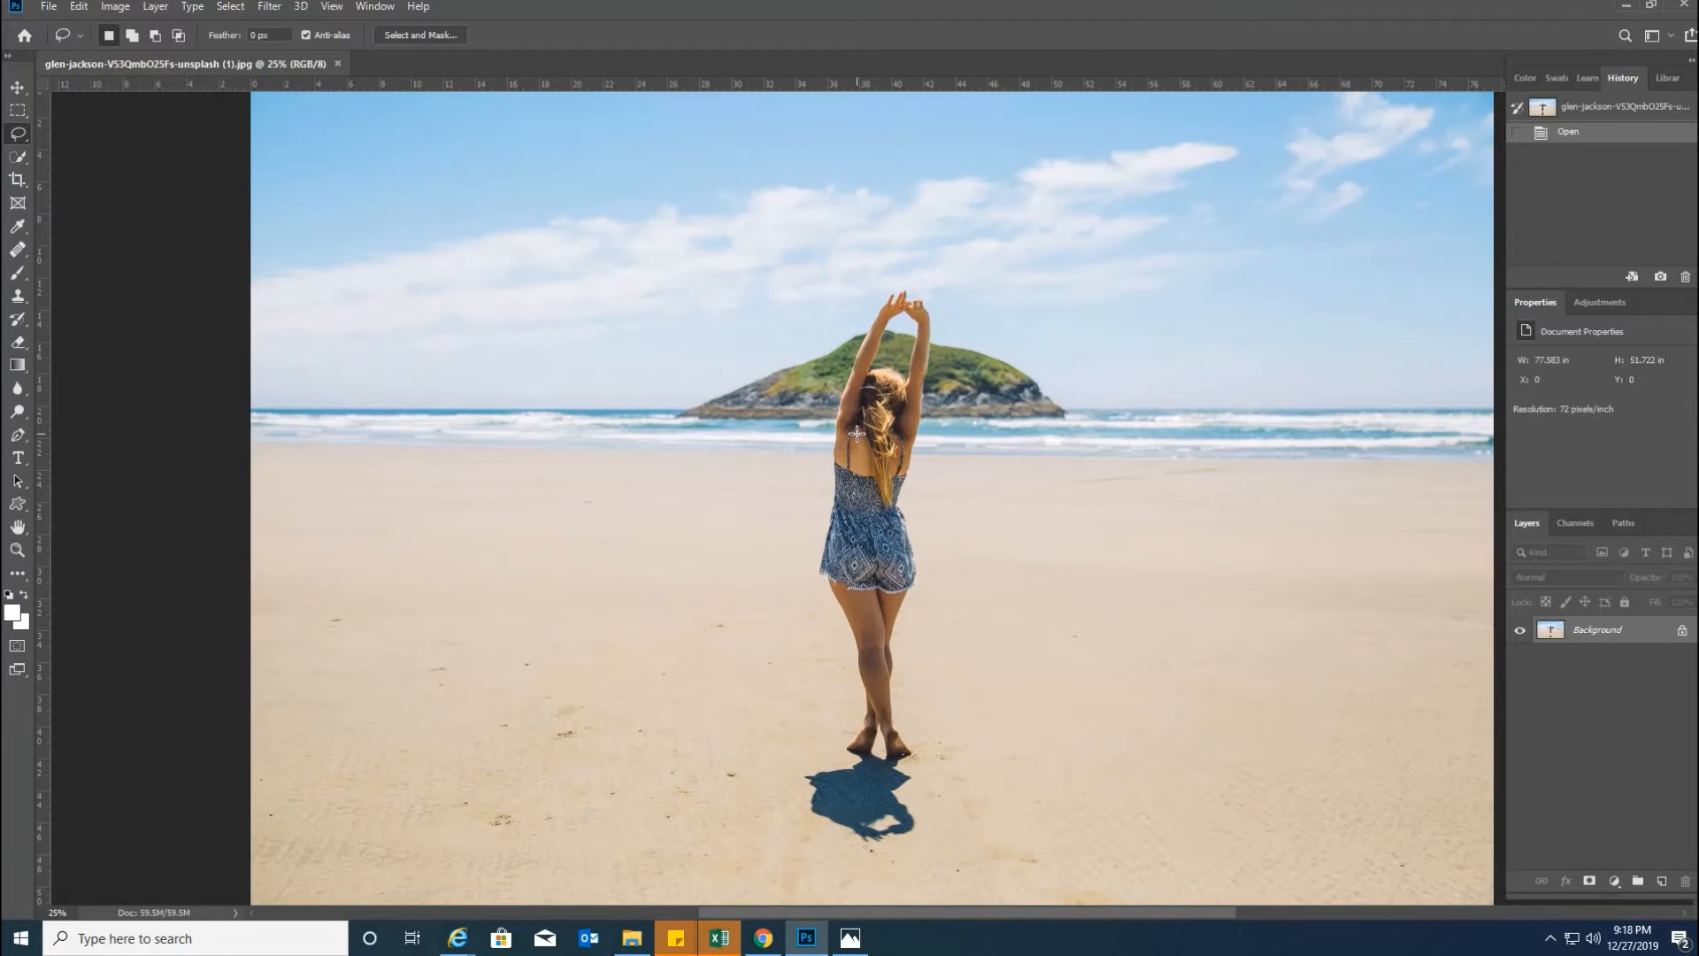
left_click(19, 526)
left_click_drag(778, 493, 721, 486)
left_click_drag(877, 420, 942, 387)
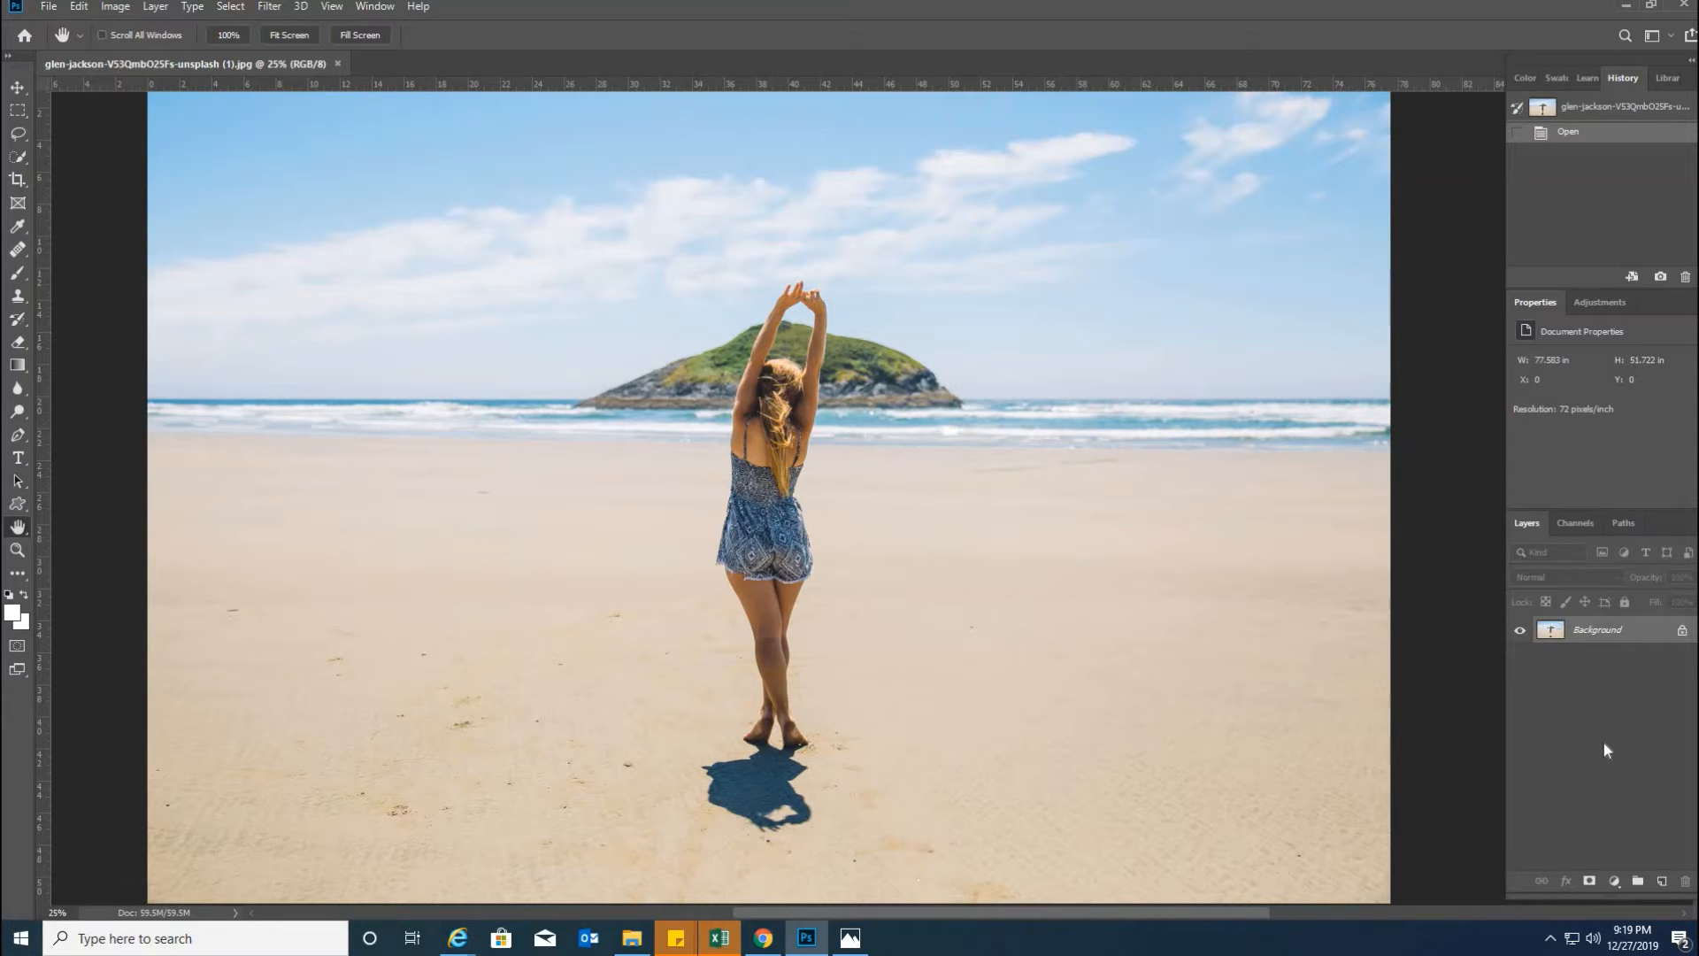
key("ctrl+j")
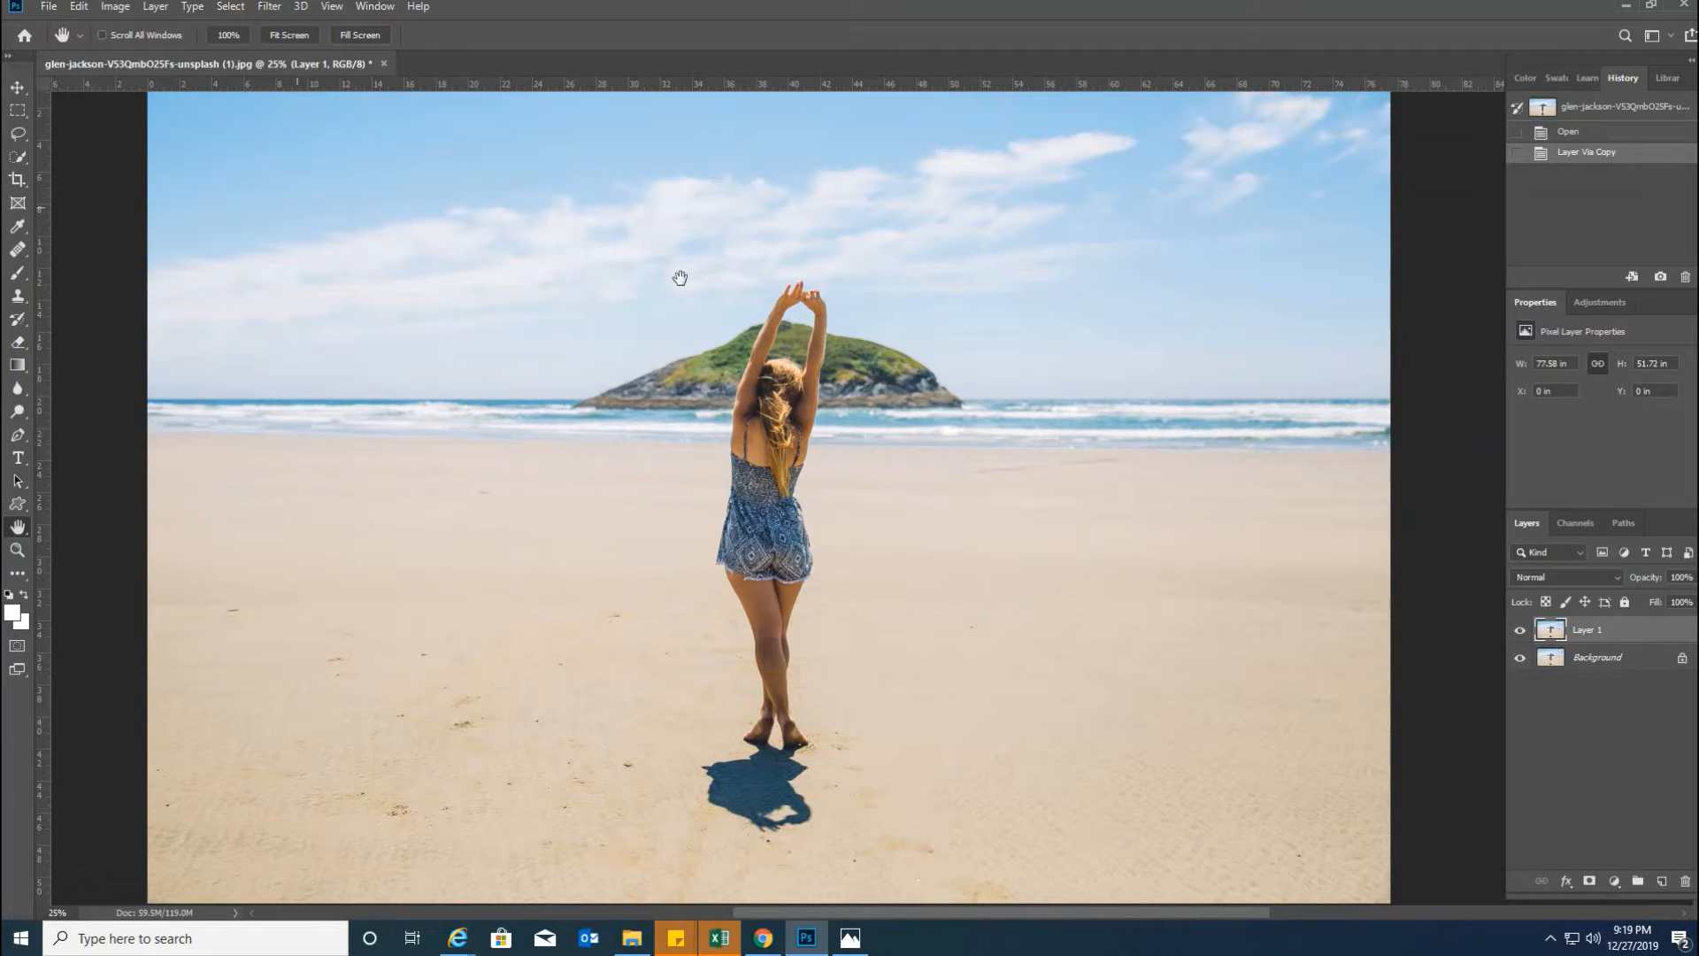
Step: Draw a closed Lasso selection loosely around the woman and her shadow on the sand
left_click(19, 134)
left_click(23, 136)
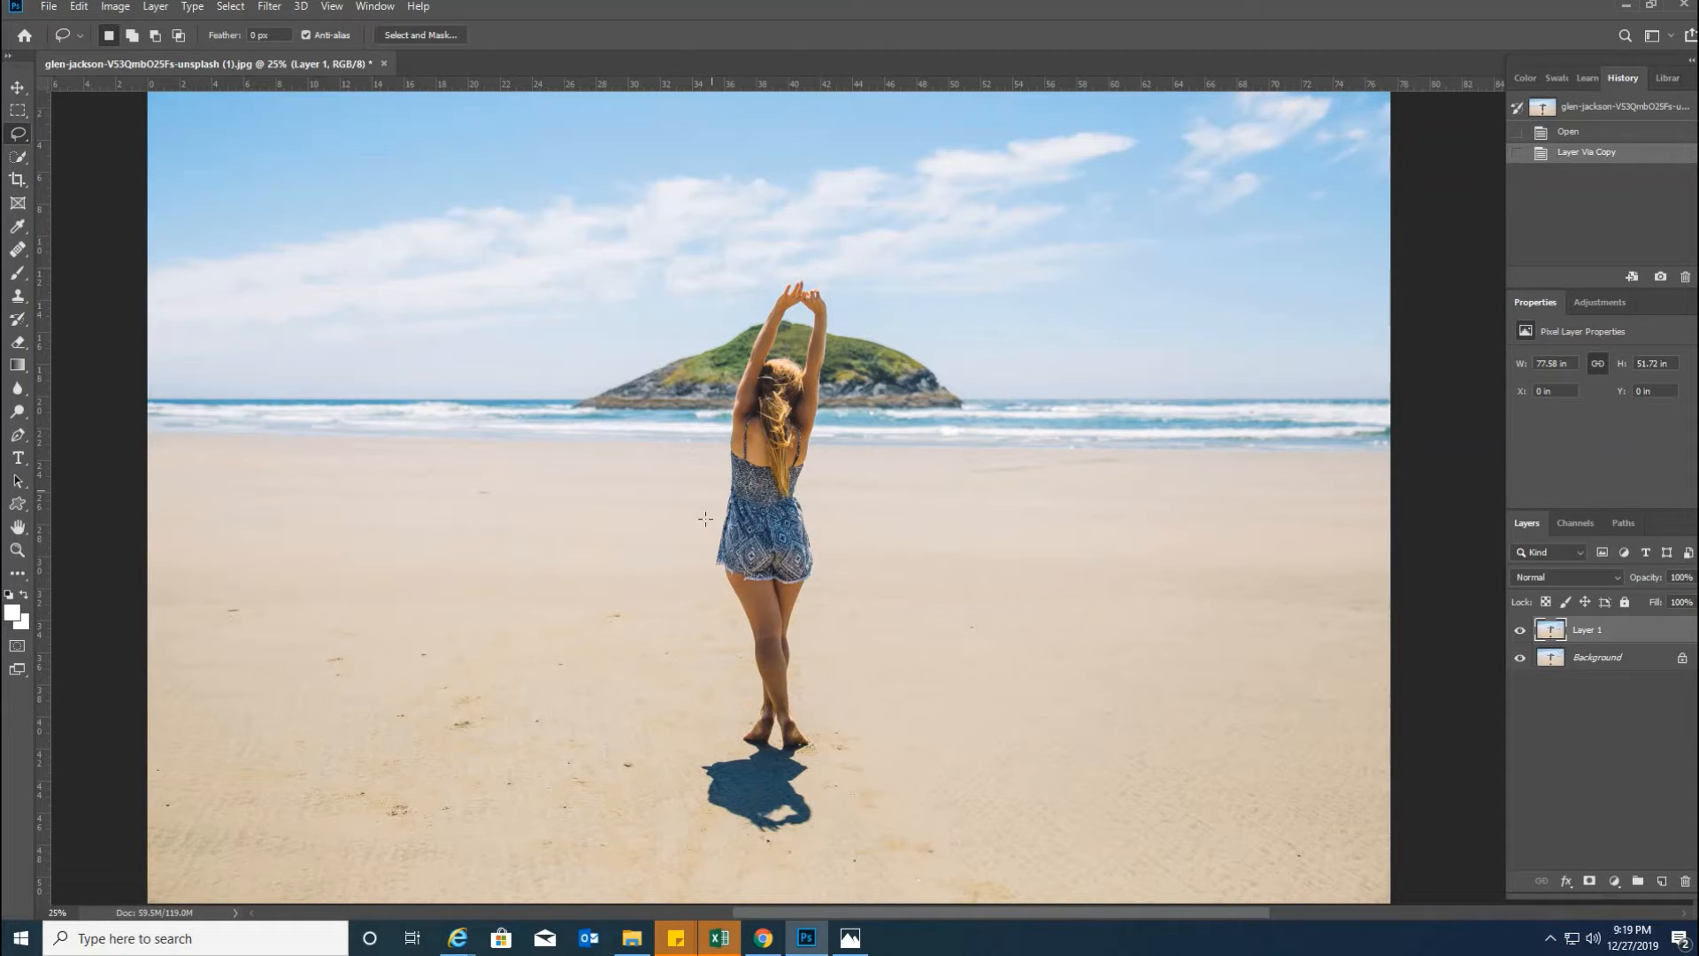
mouse_move(715, 476)
left_mouse_down()
mouse_move(740, 329)
mouse_move(776, 282)
mouse_move(812, 274)
mouse_move(837, 295)
mouse_move(843, 348)
mouse_move(818, 588)
left_mouse_up()
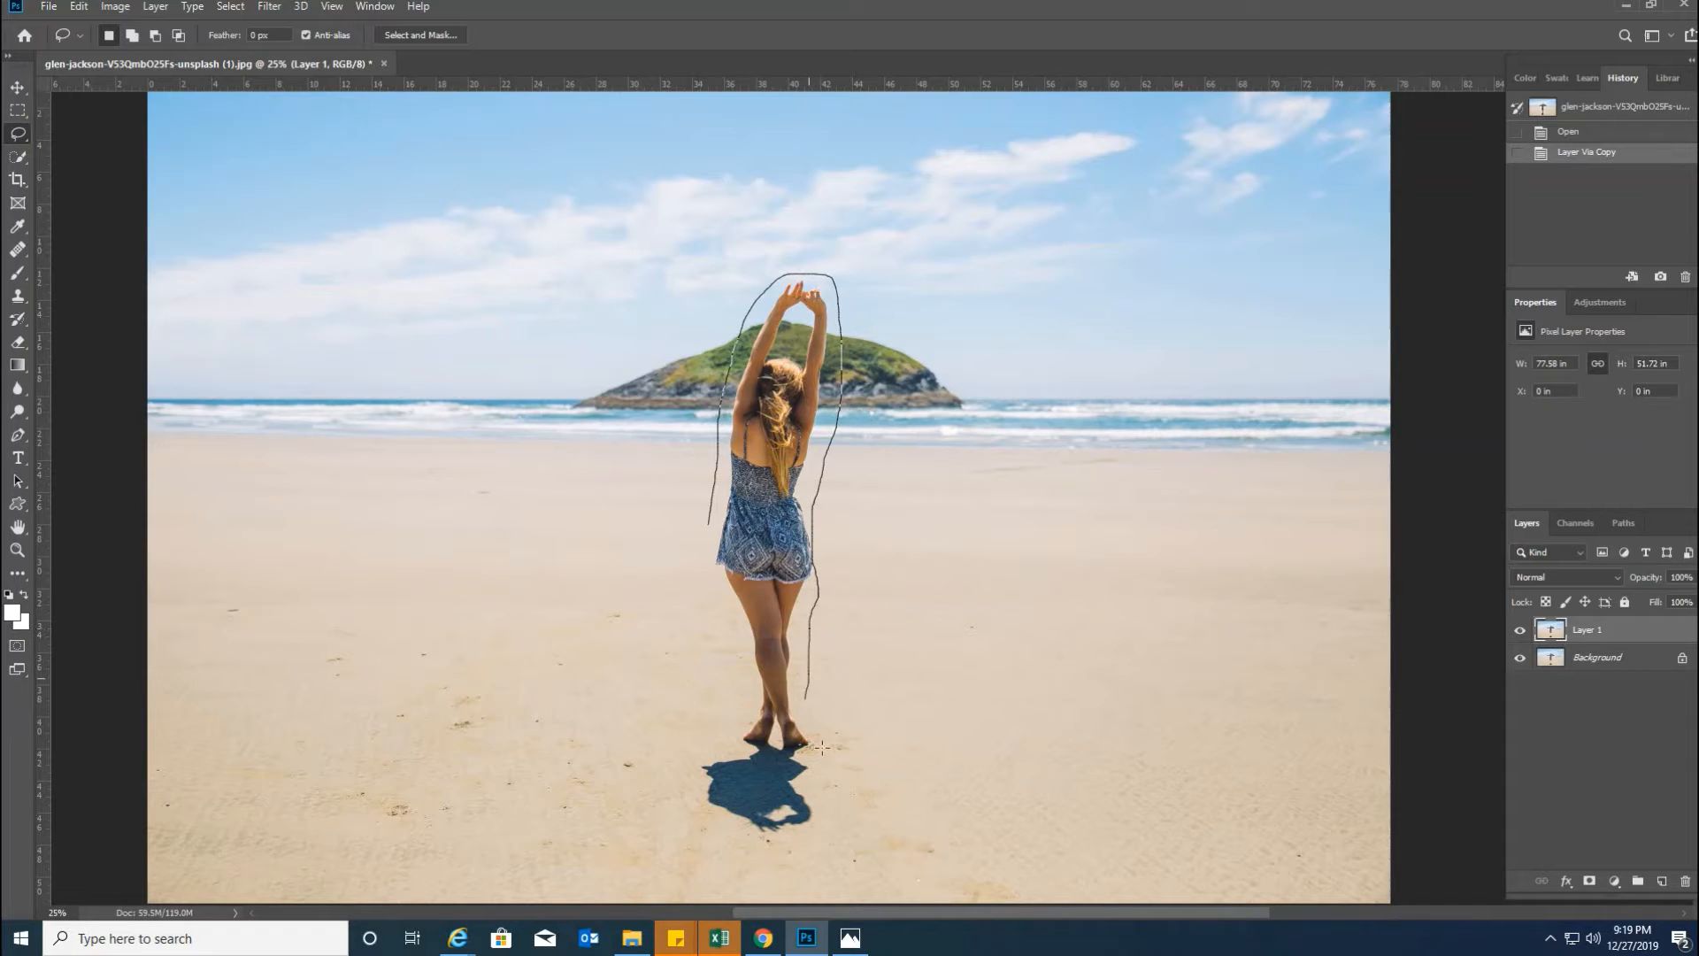
mouse_move(819, 776)
left_mouse_down()
mouse_move(816, 840)
mouse_move(743, 841)
mouse_move(707, 803)
left_mouse_up()
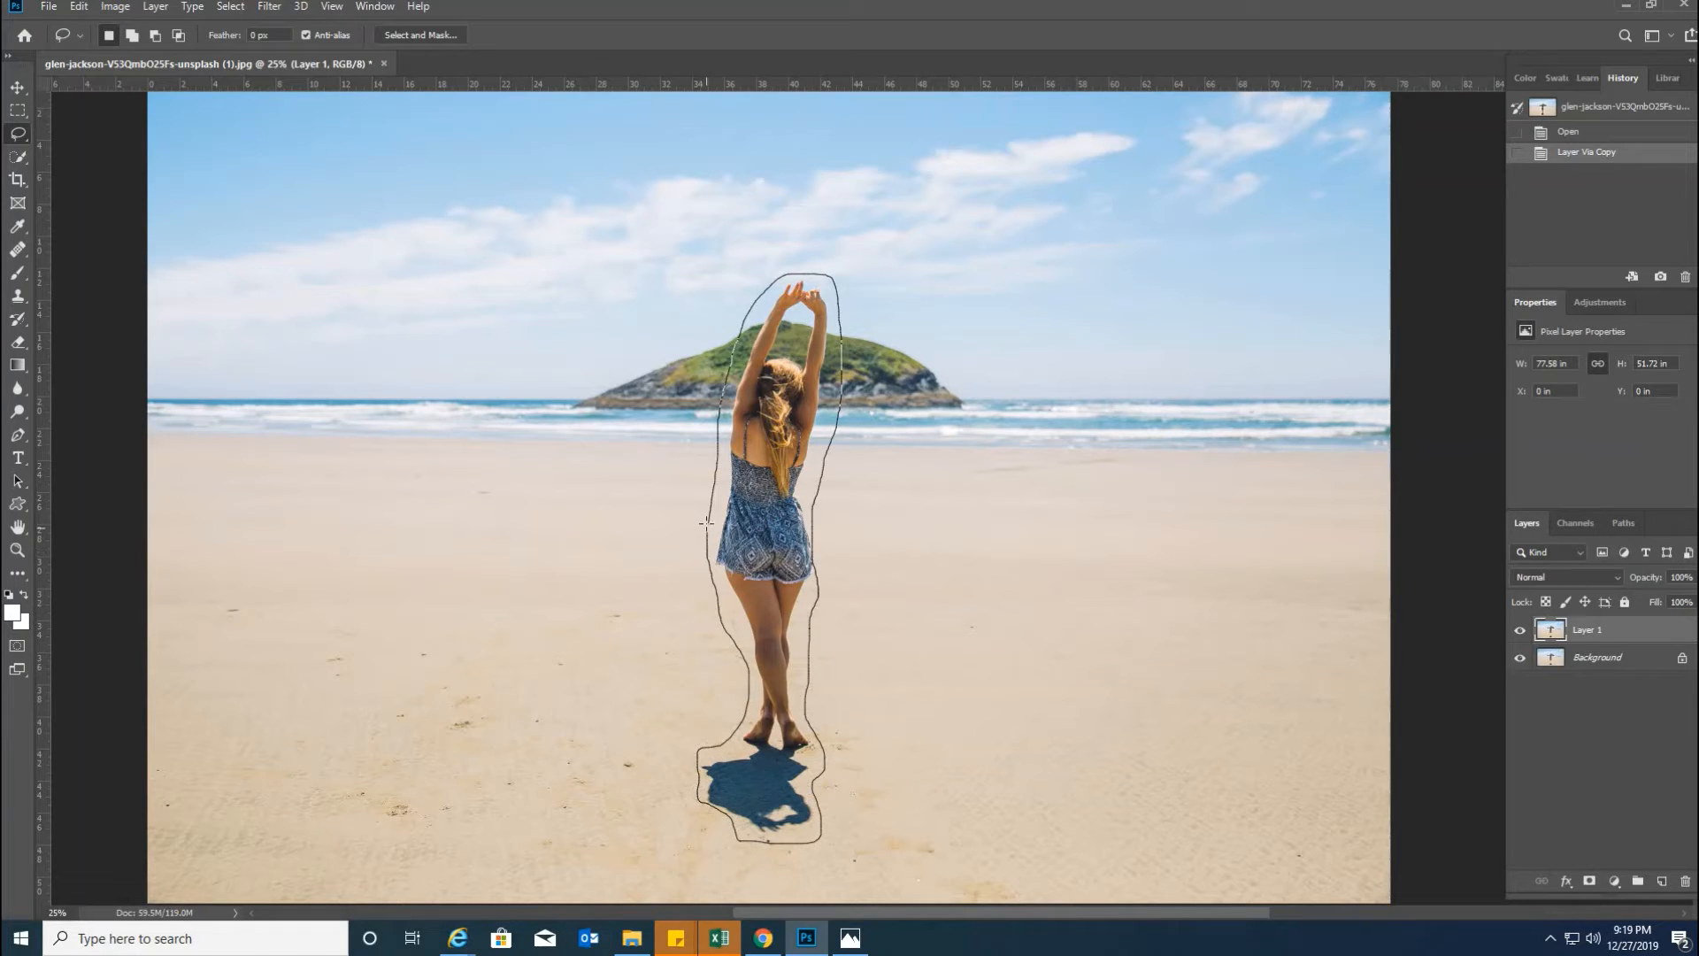
left_click_drag(705, 522, 706, 521)
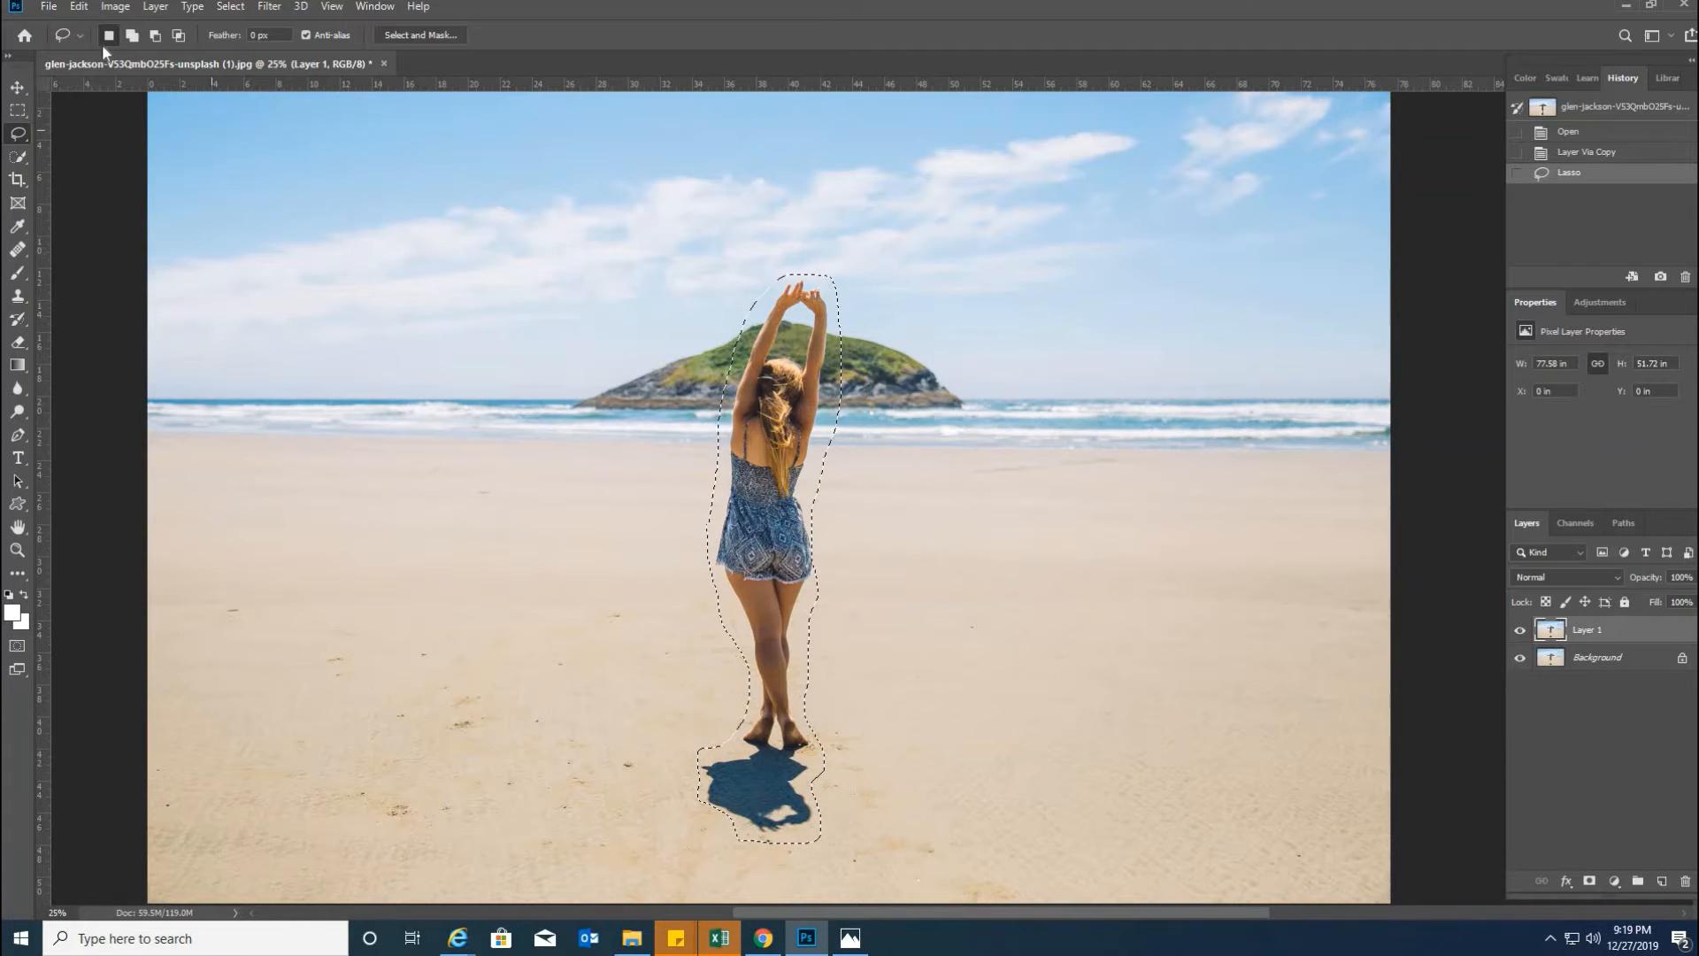
Step: Fill the selected area using Content-Aware with Color Adaptation, Normal mode and 100% opacity
left_click(80, 9)
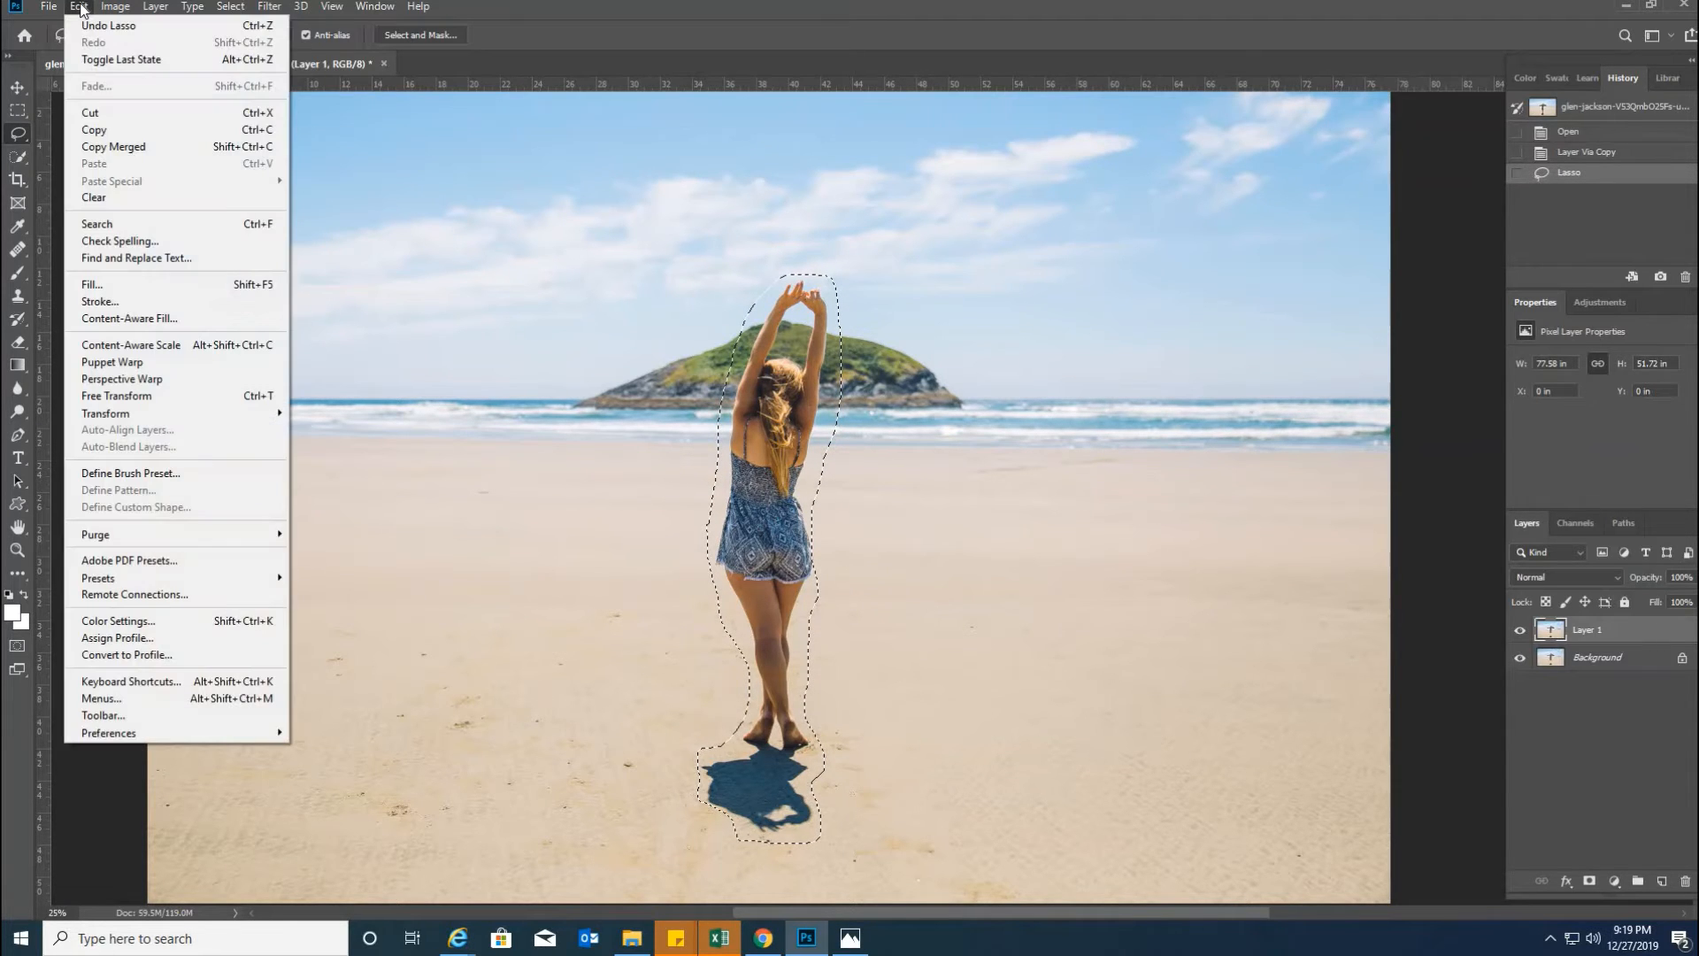
left_click(113, 291)
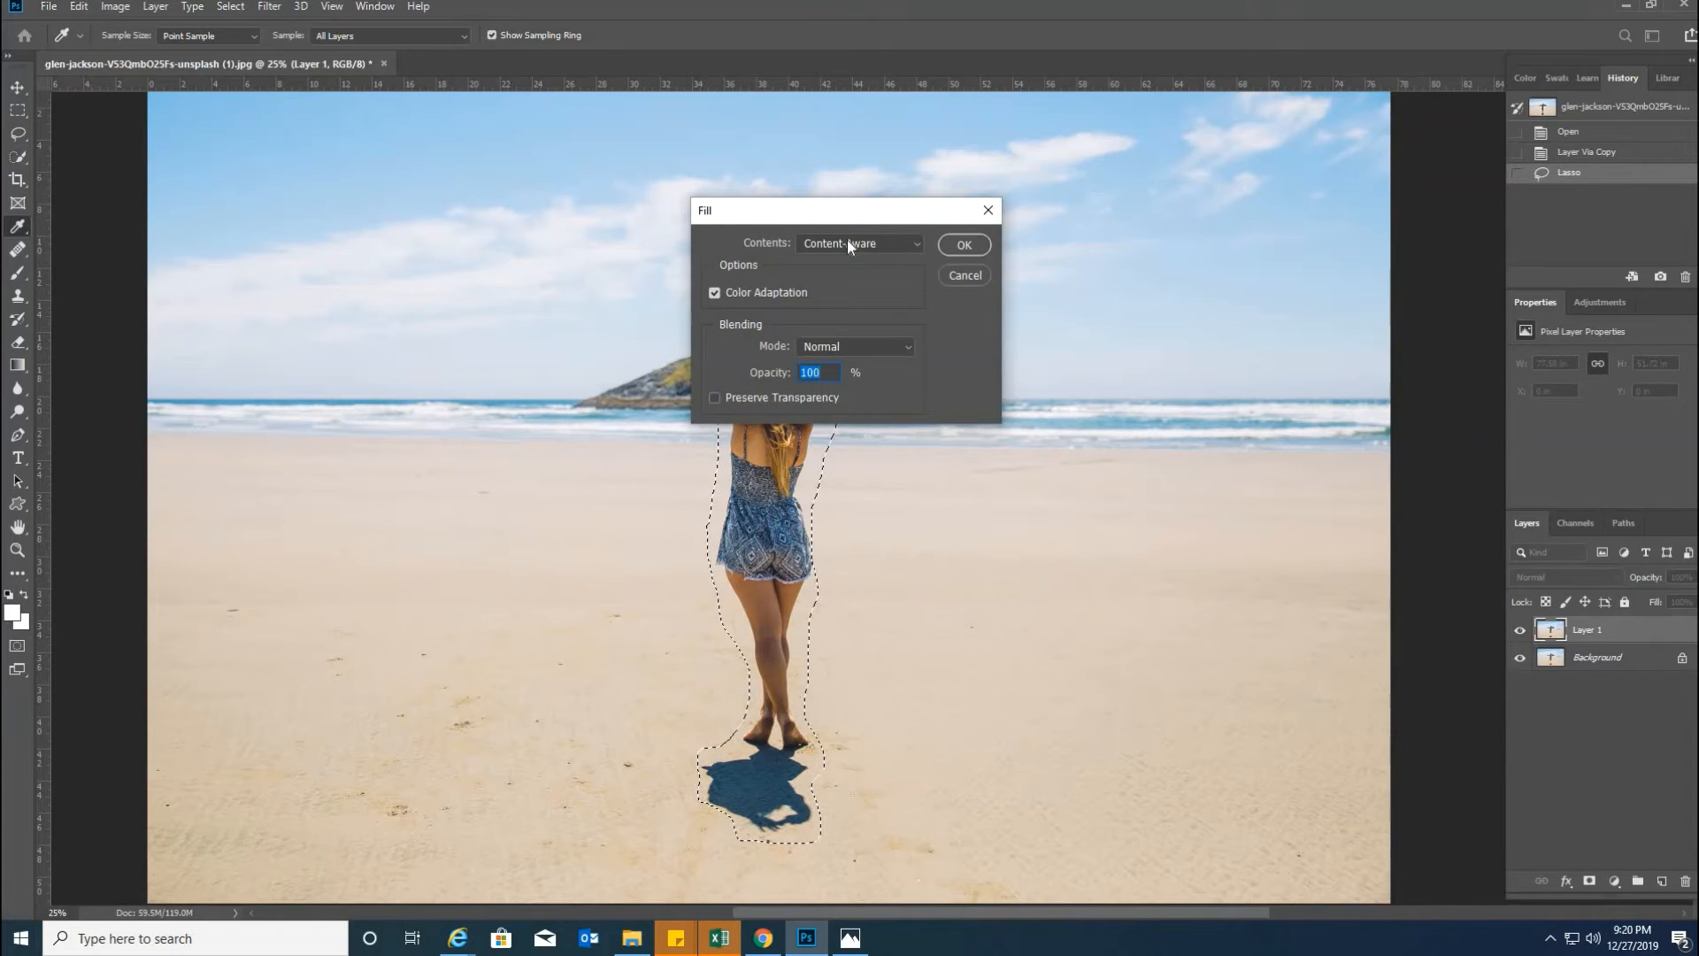
left_click(847, 241)
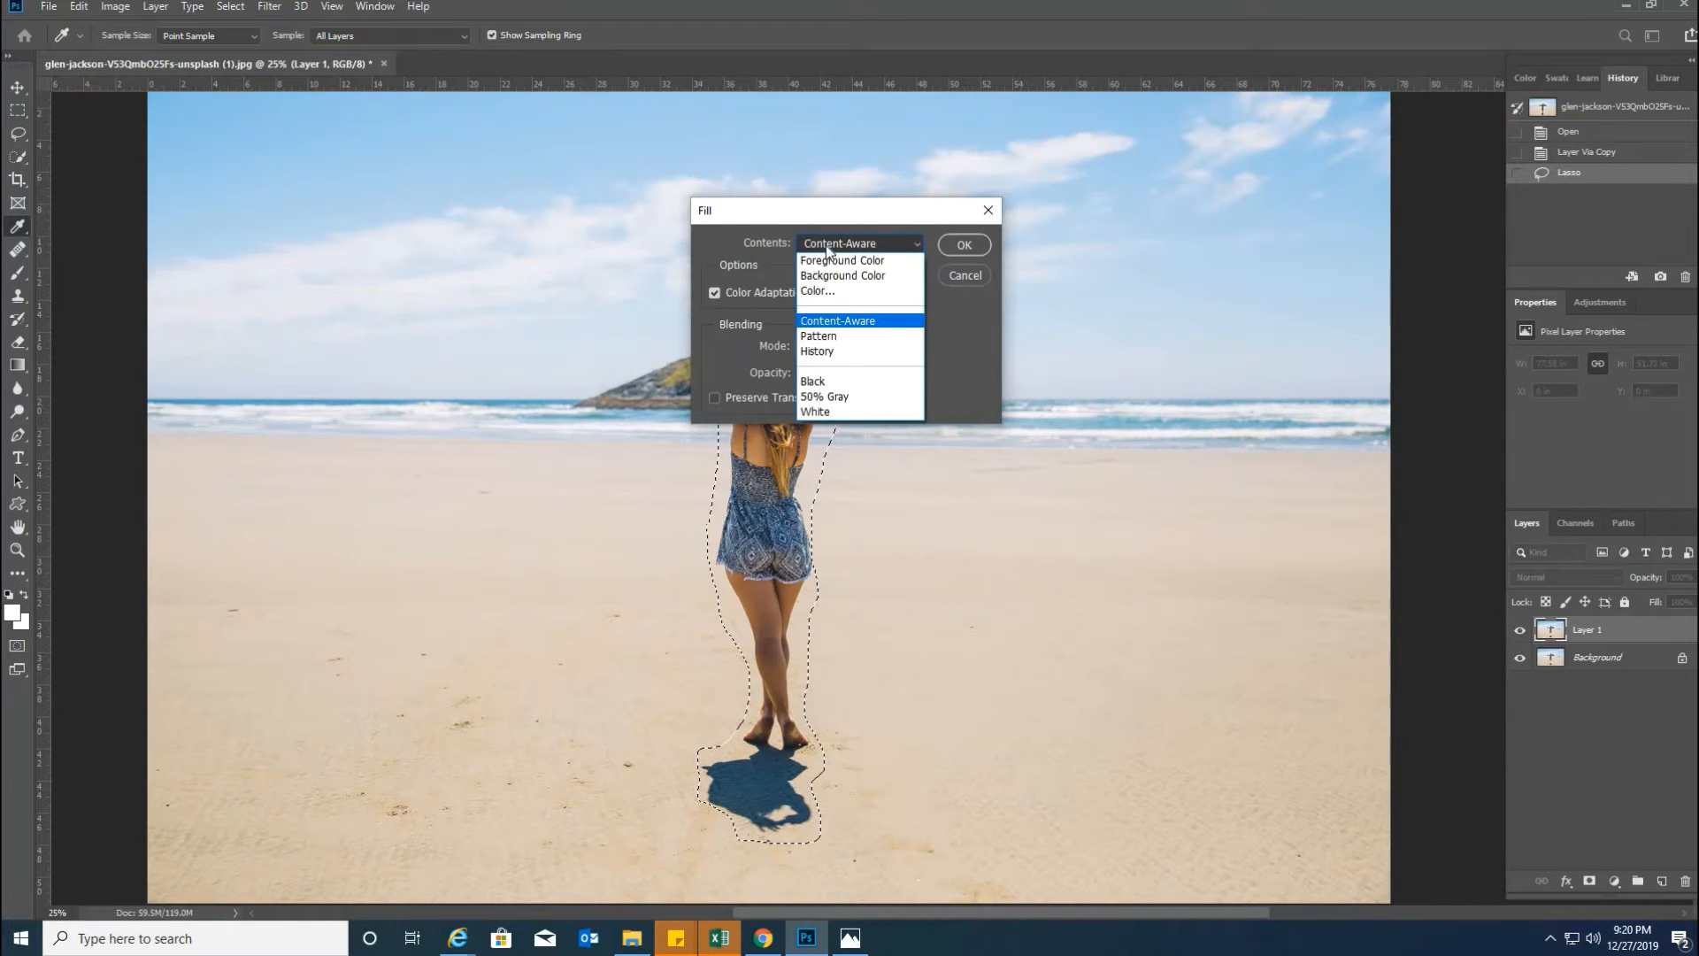
left_click(835, 319)
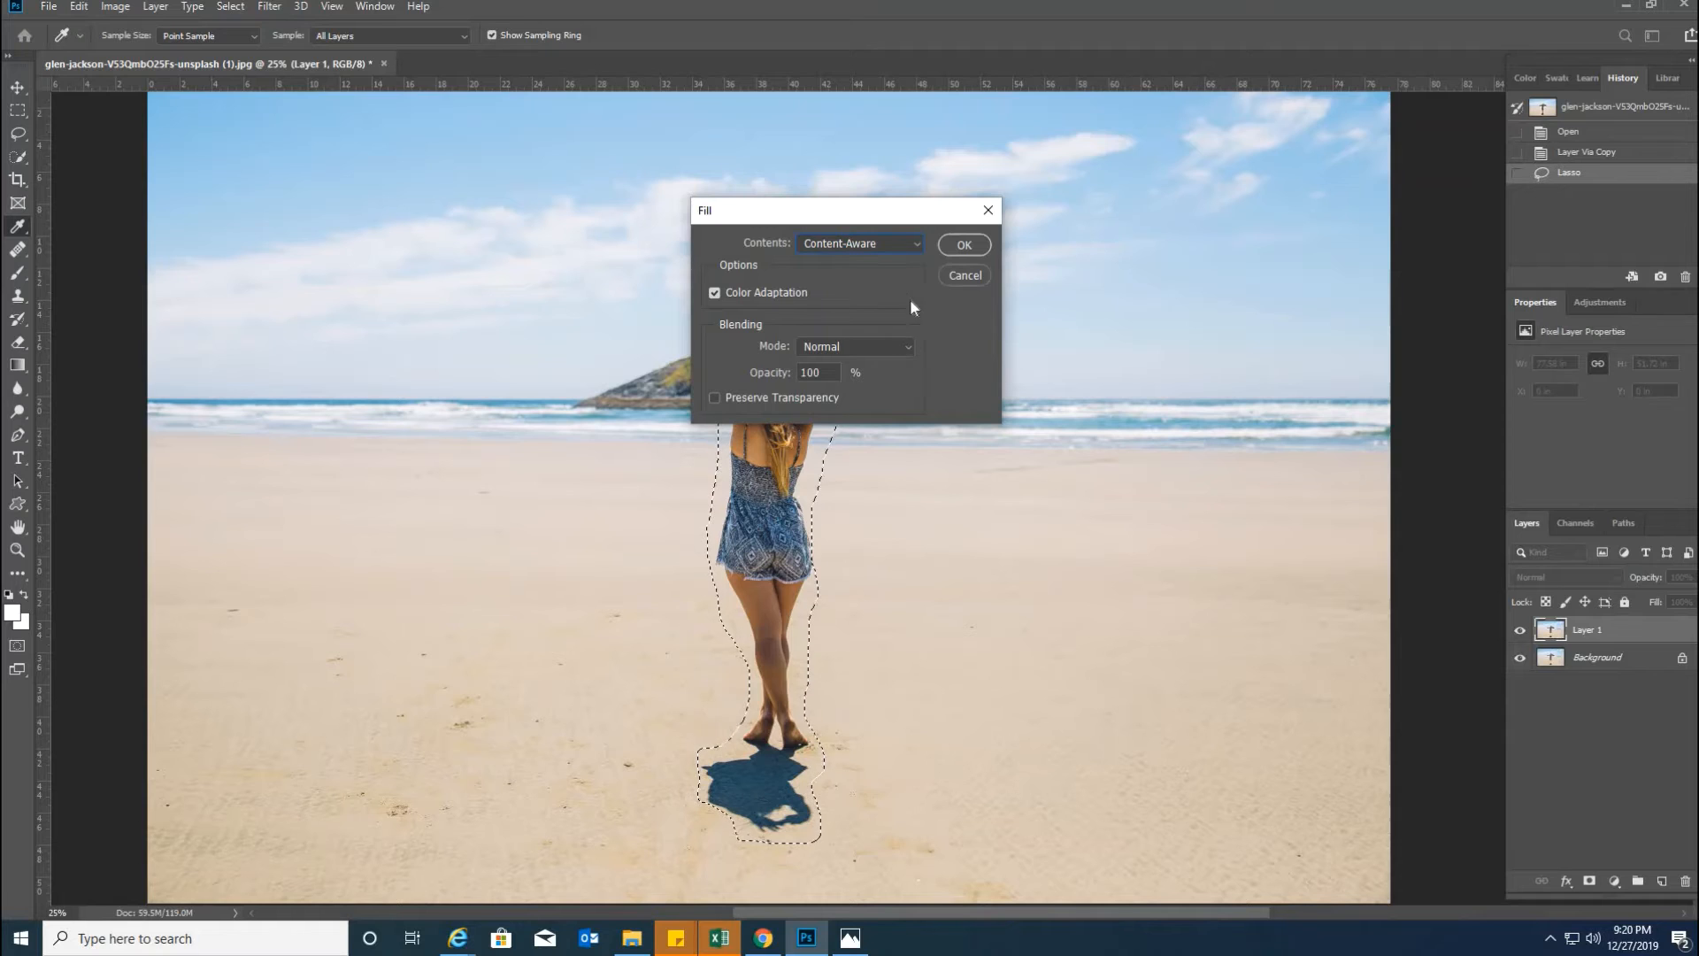
left_click_drag(865, 228, 1128, 281)
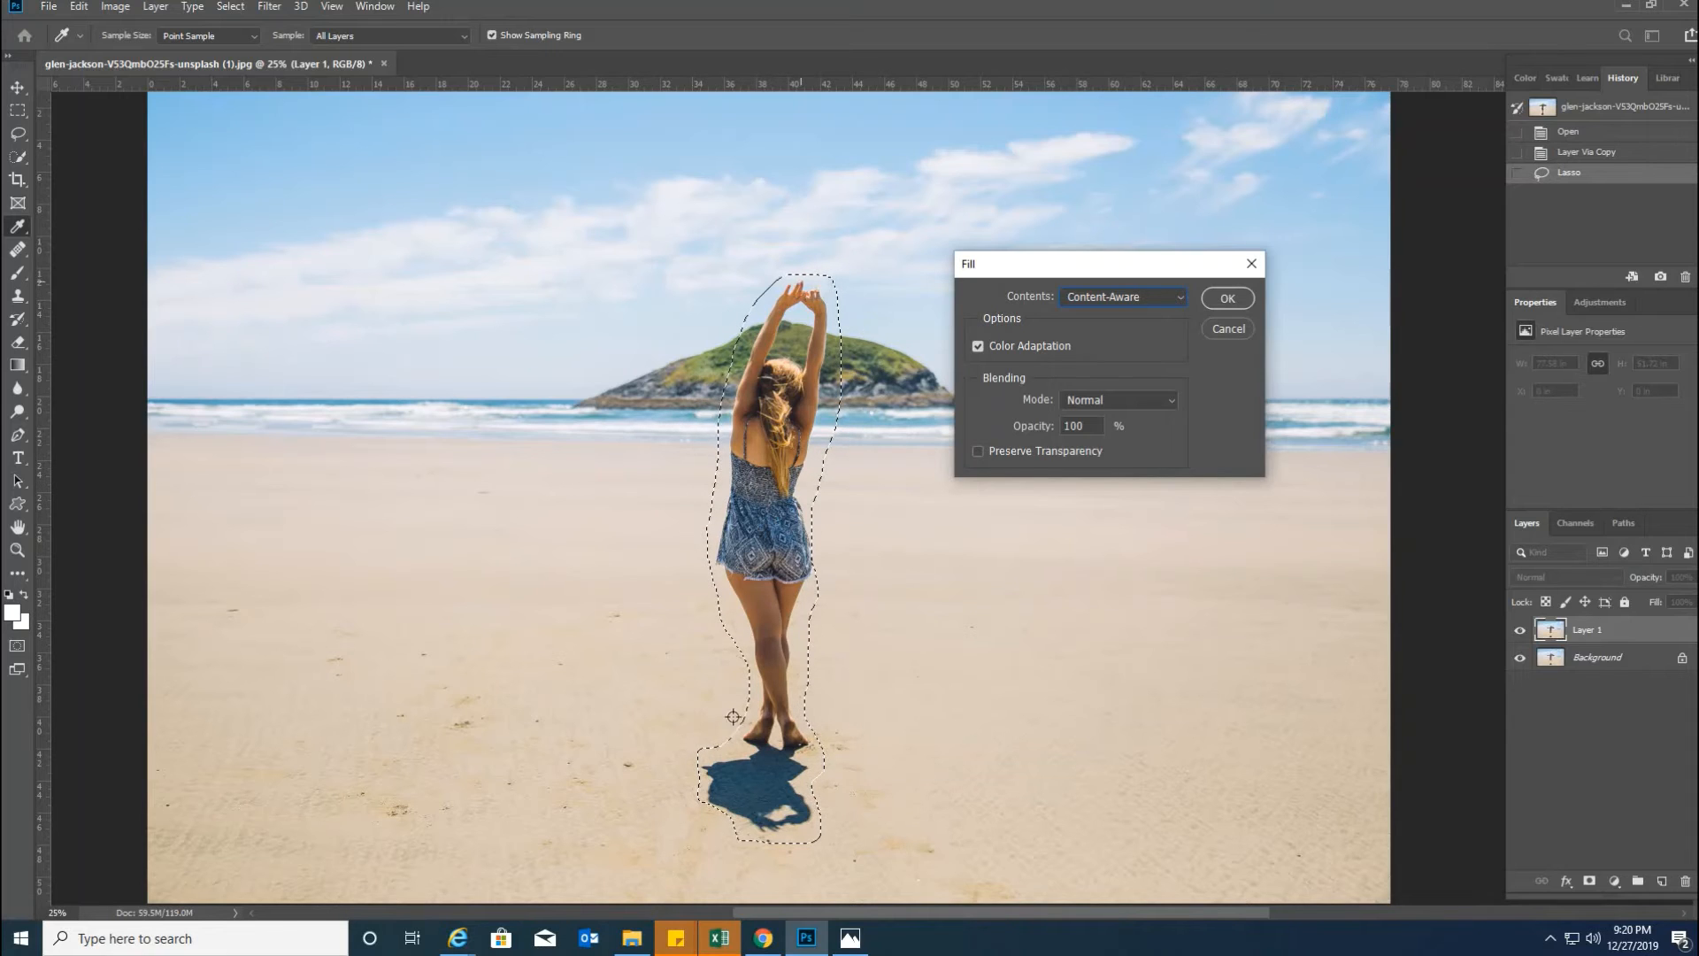
left_click(1229, 300)
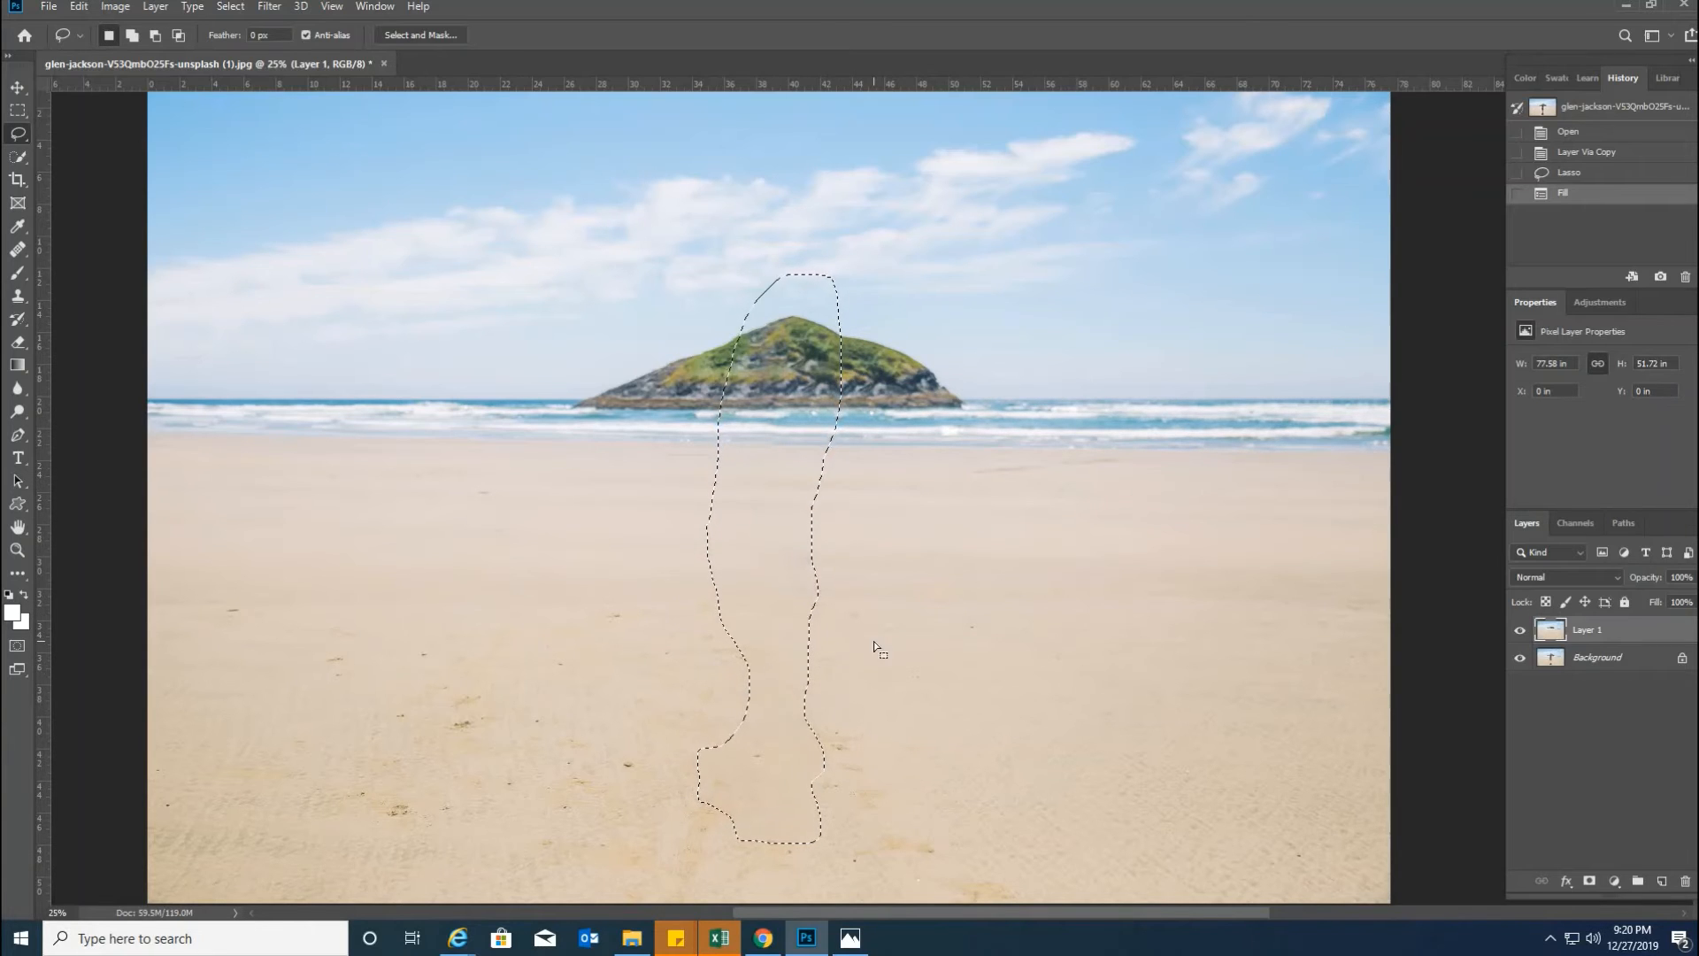
key("ctrl+minus")
key("ctrl+plus")
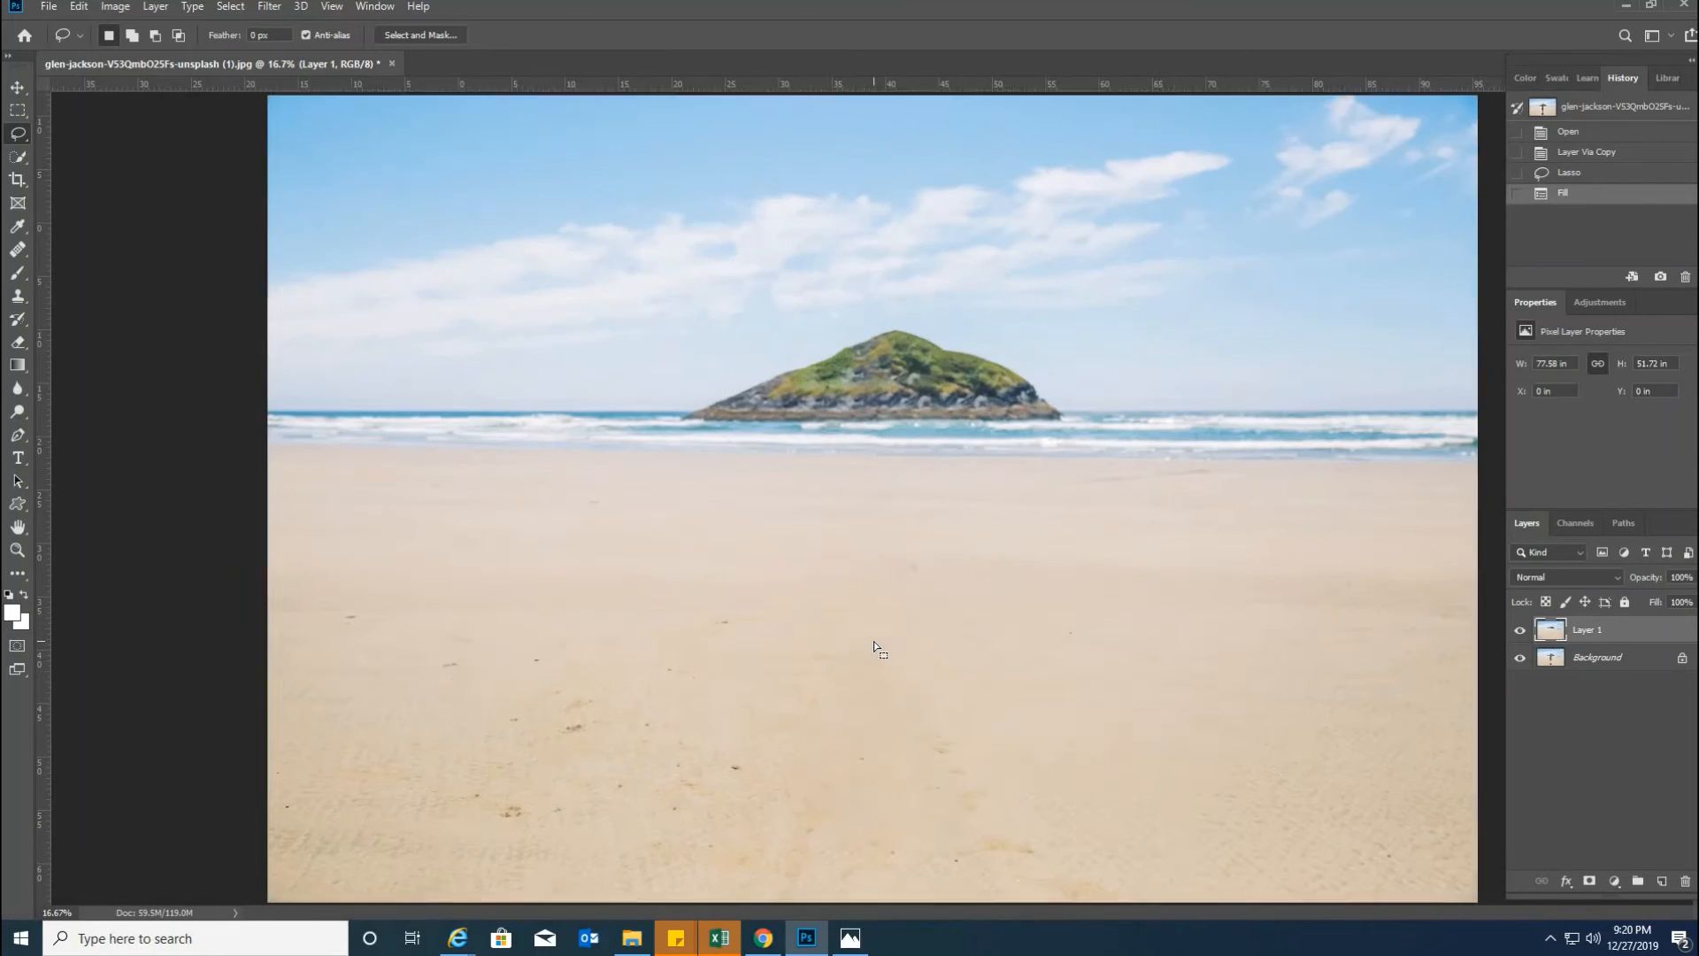
key("Return")
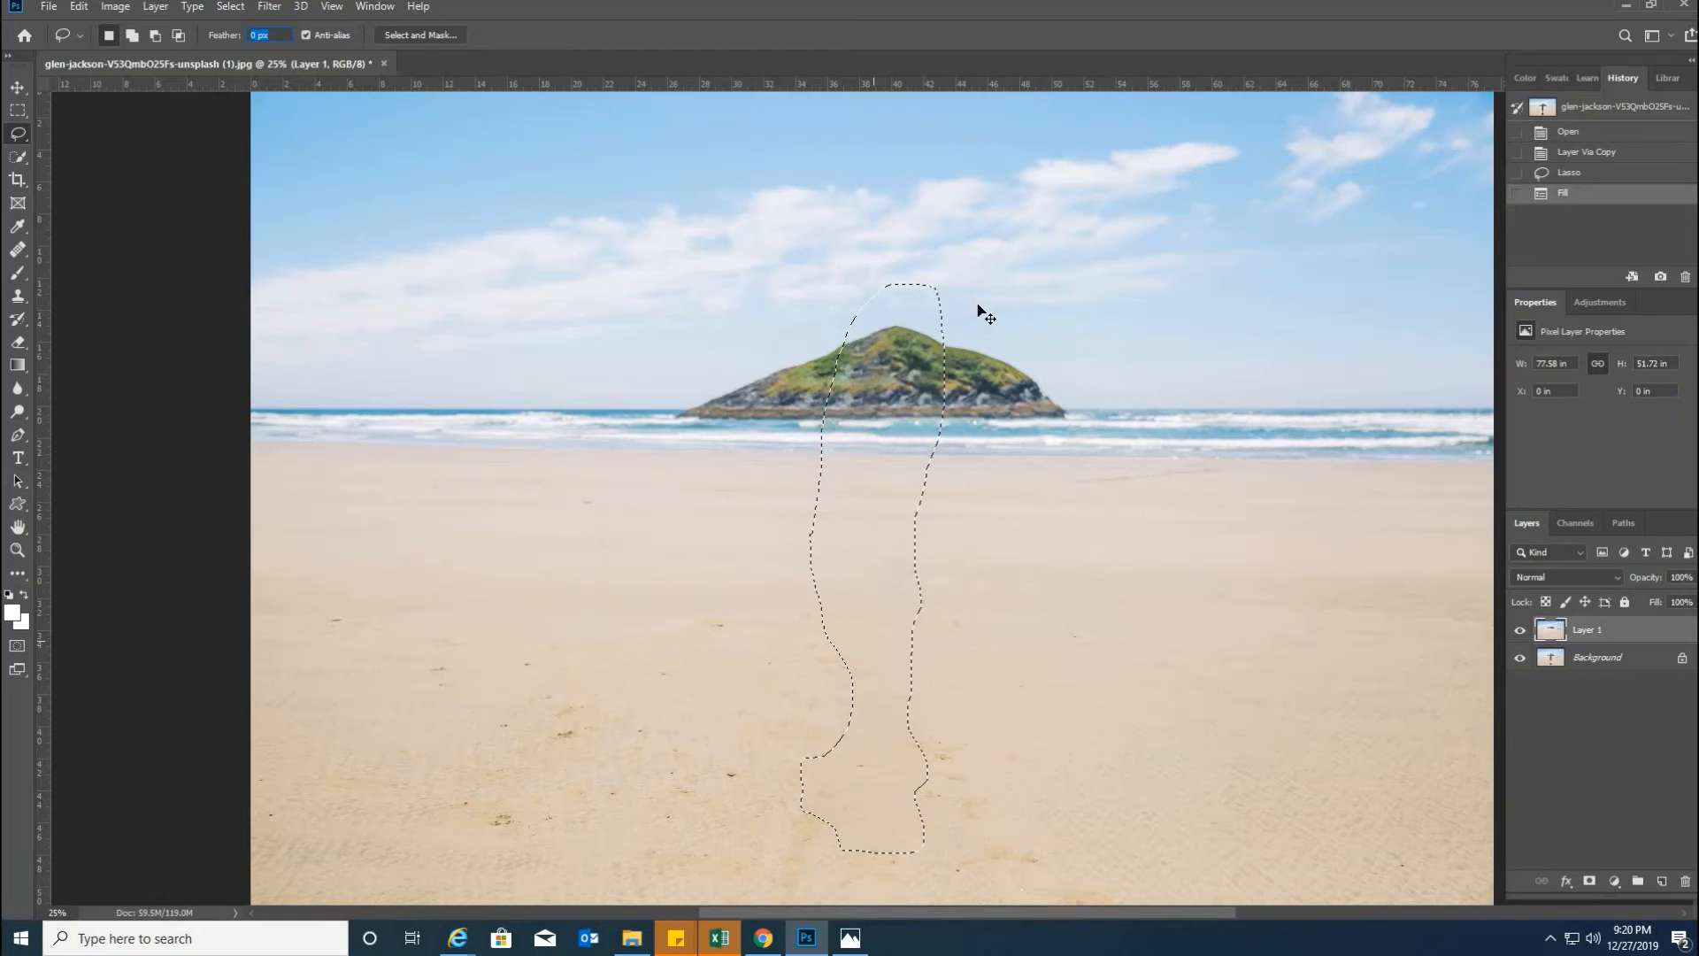
key("ctrl+minus")
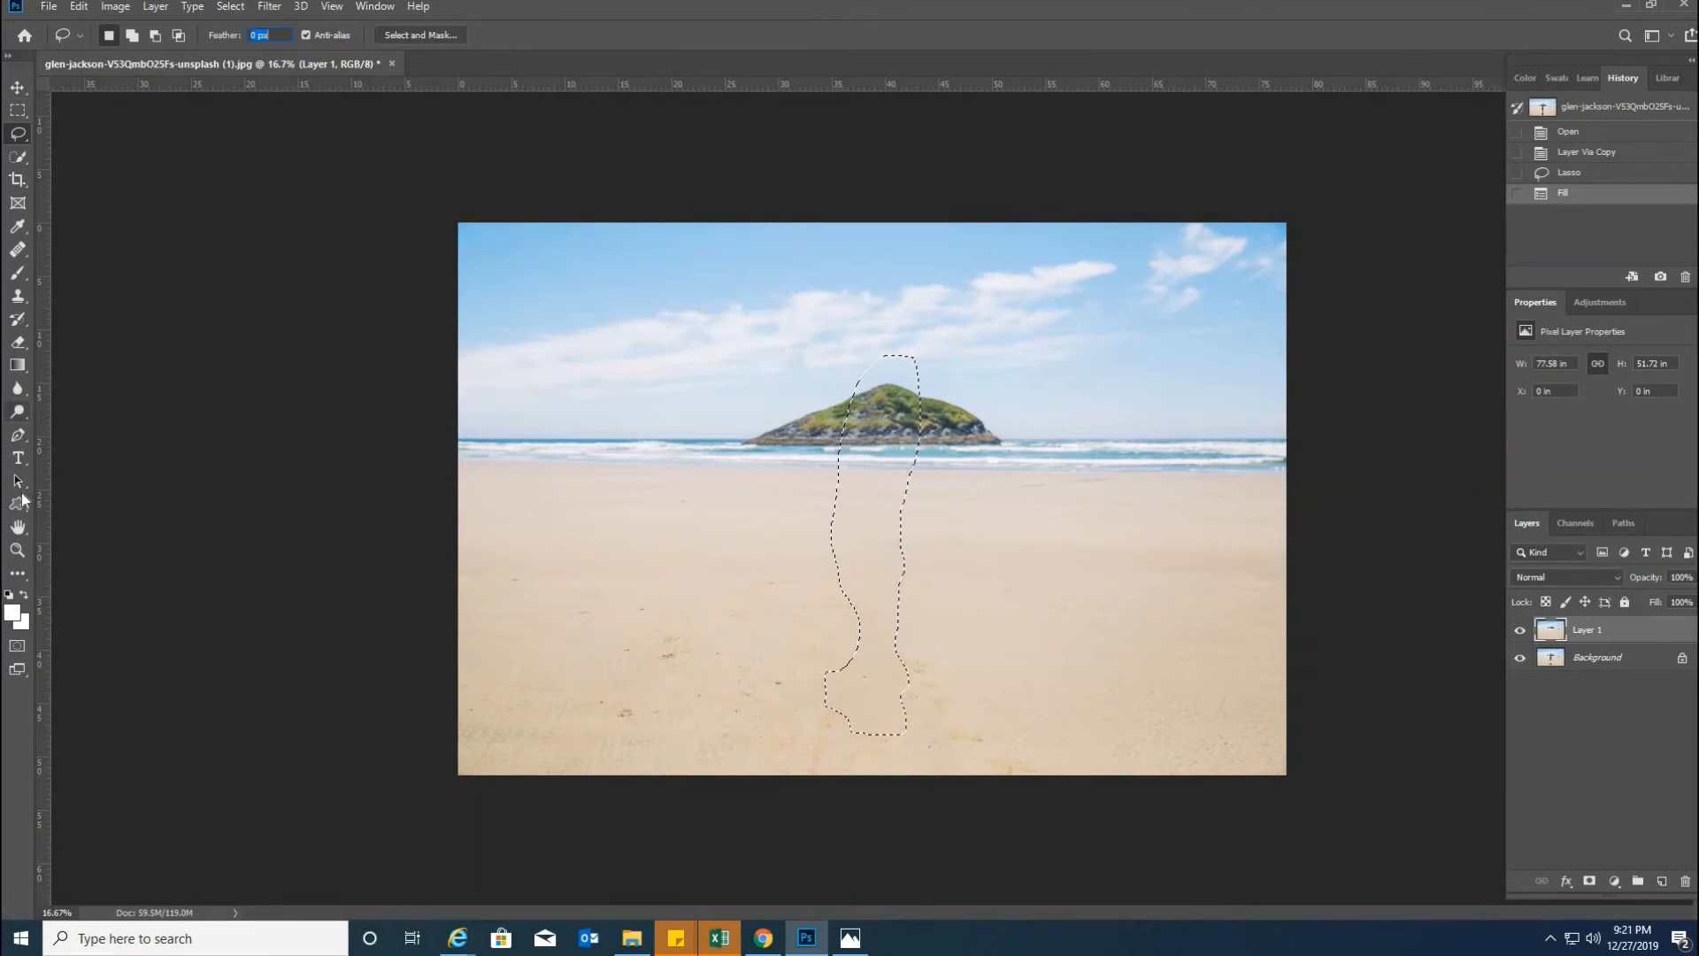
left_click(17, 529)
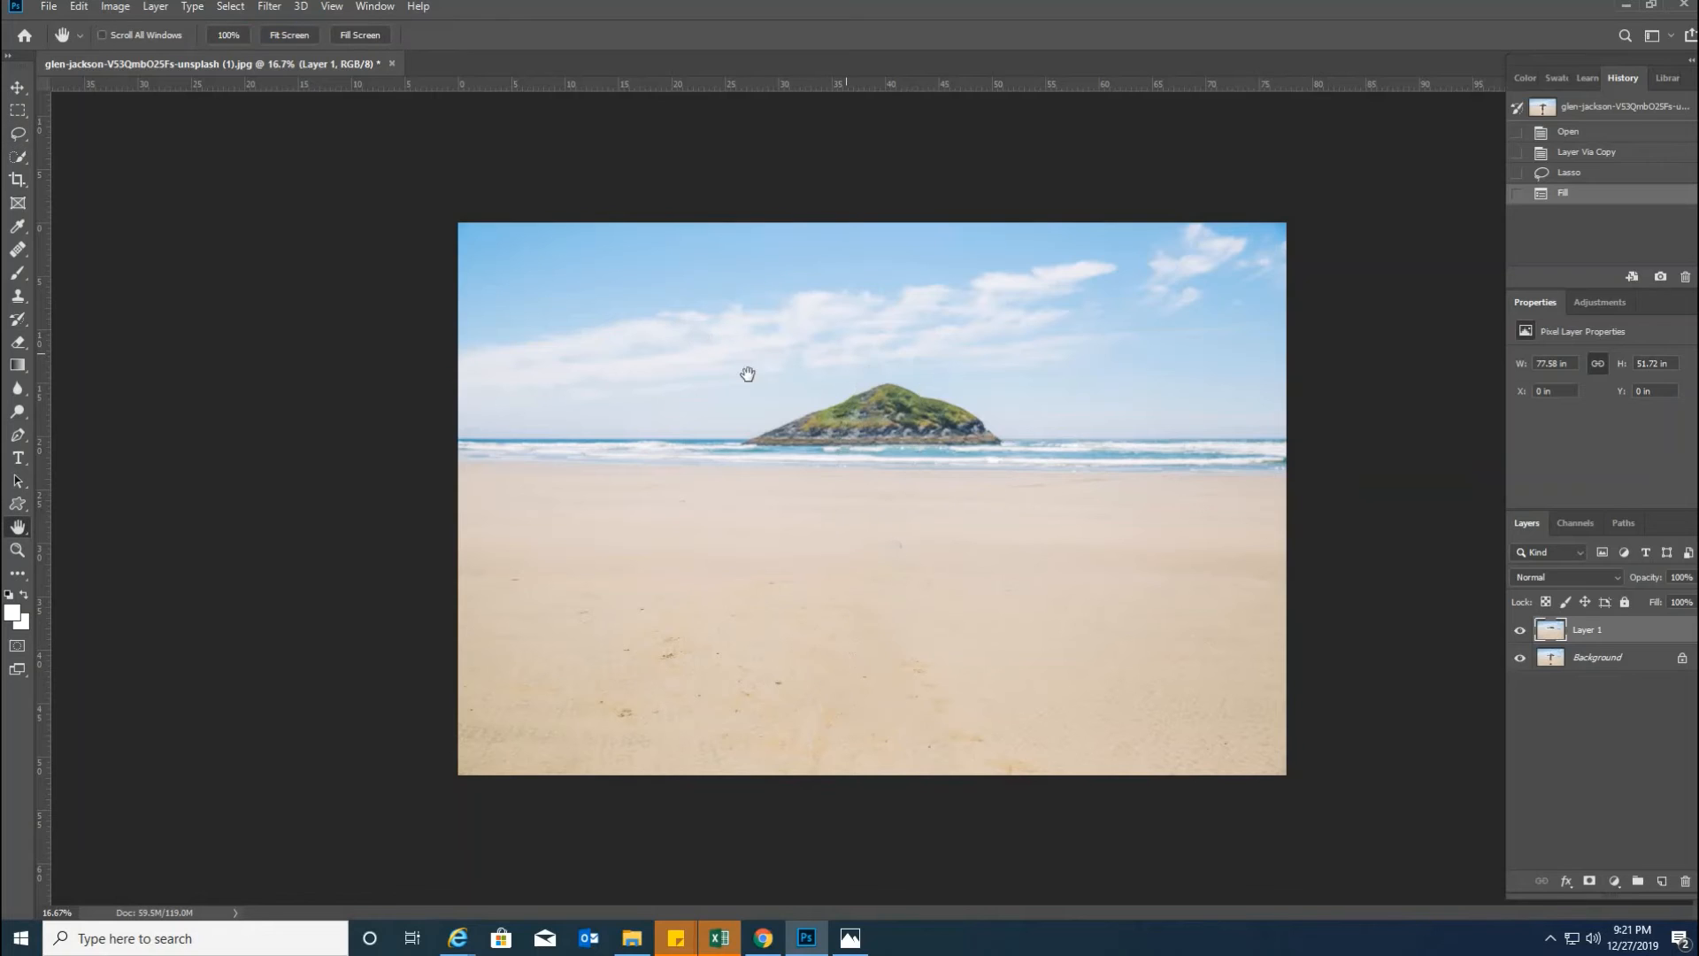
key("ctrl+d")
Step: Start saving the image under a new file in the Downloads folder with JPEG as the format
left_click(47, 8)
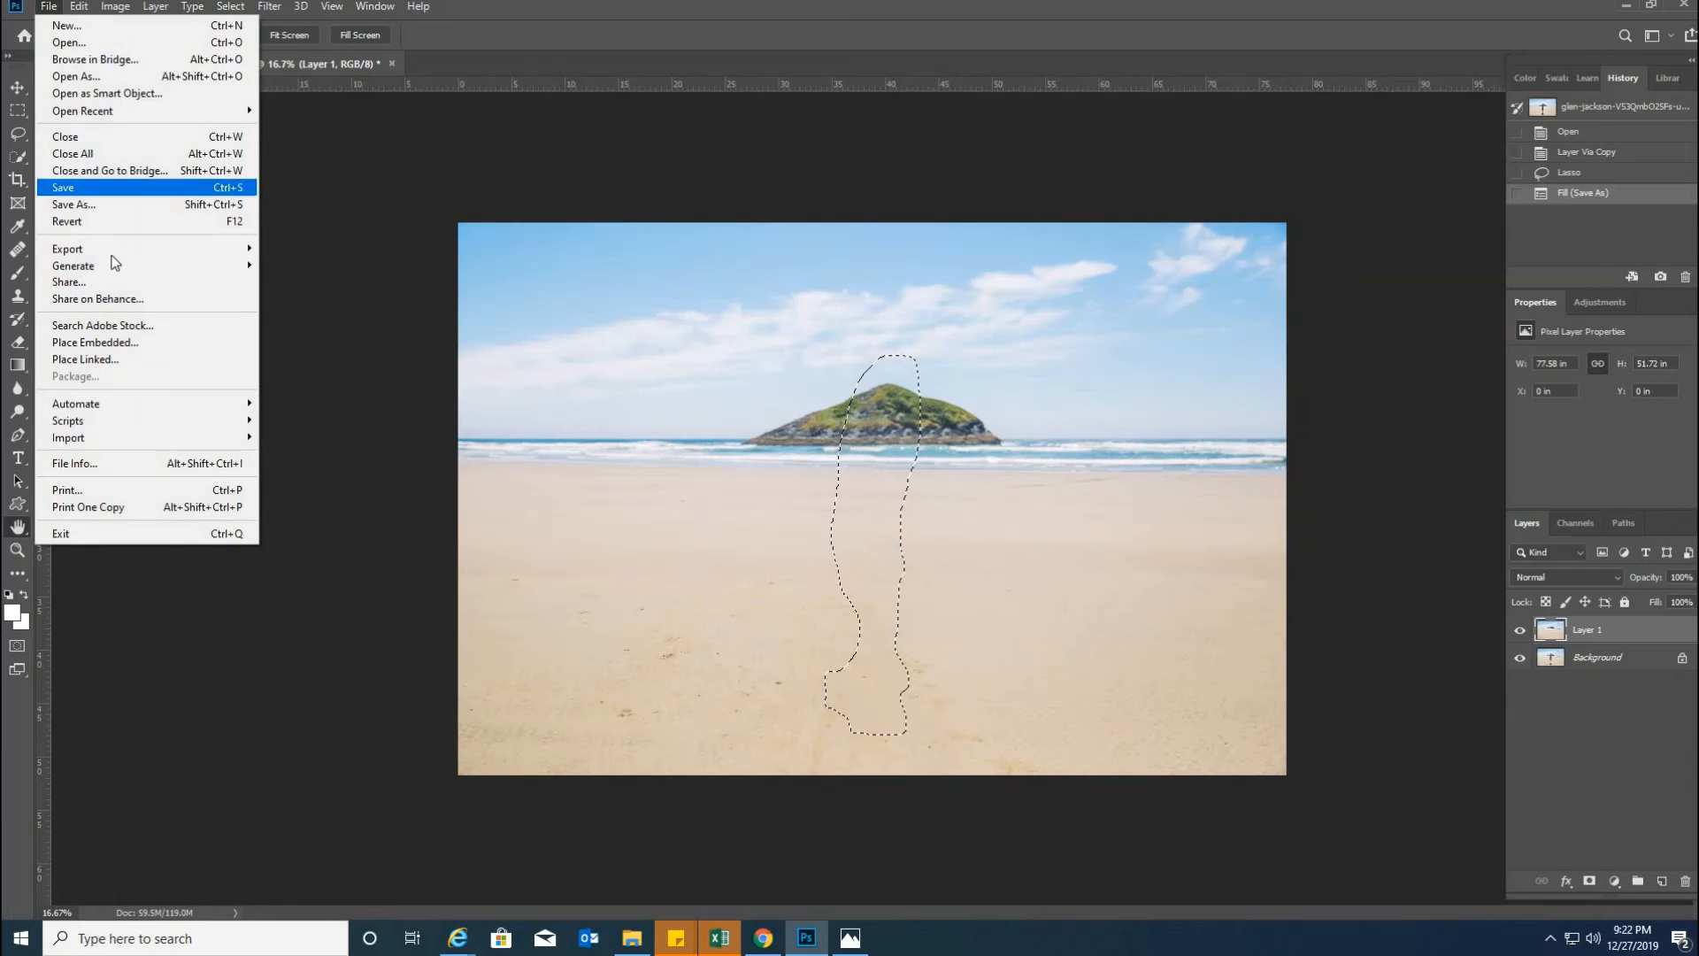
left_click(136, 211)
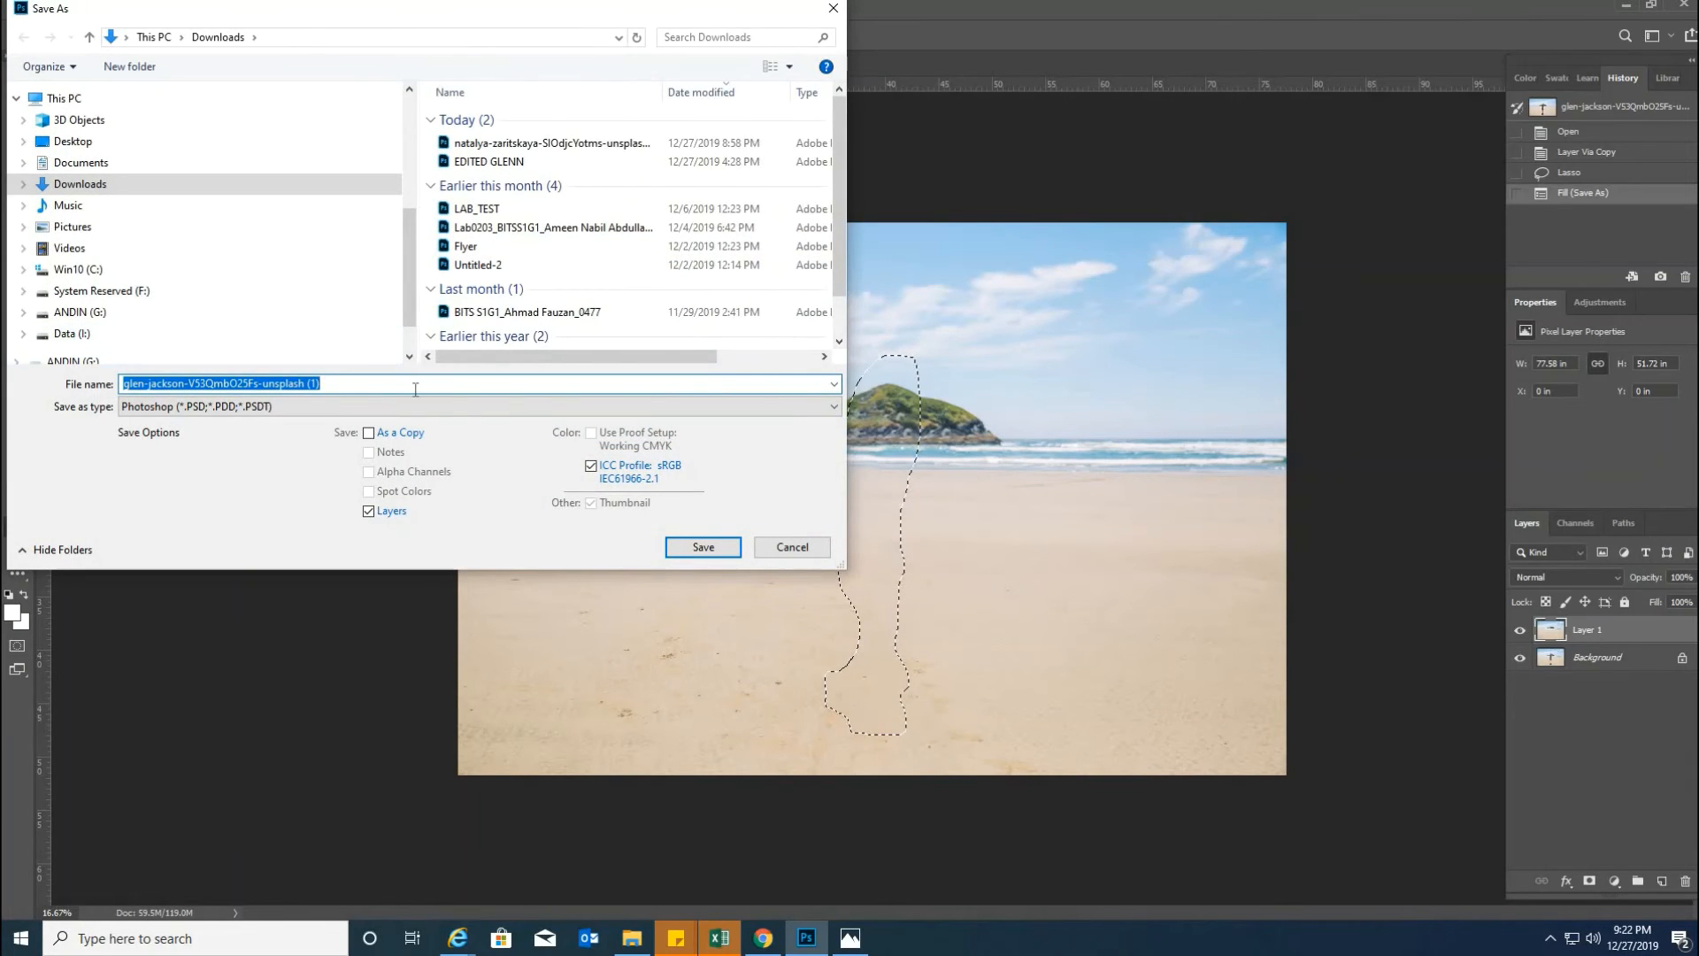
left_click(452, 412)
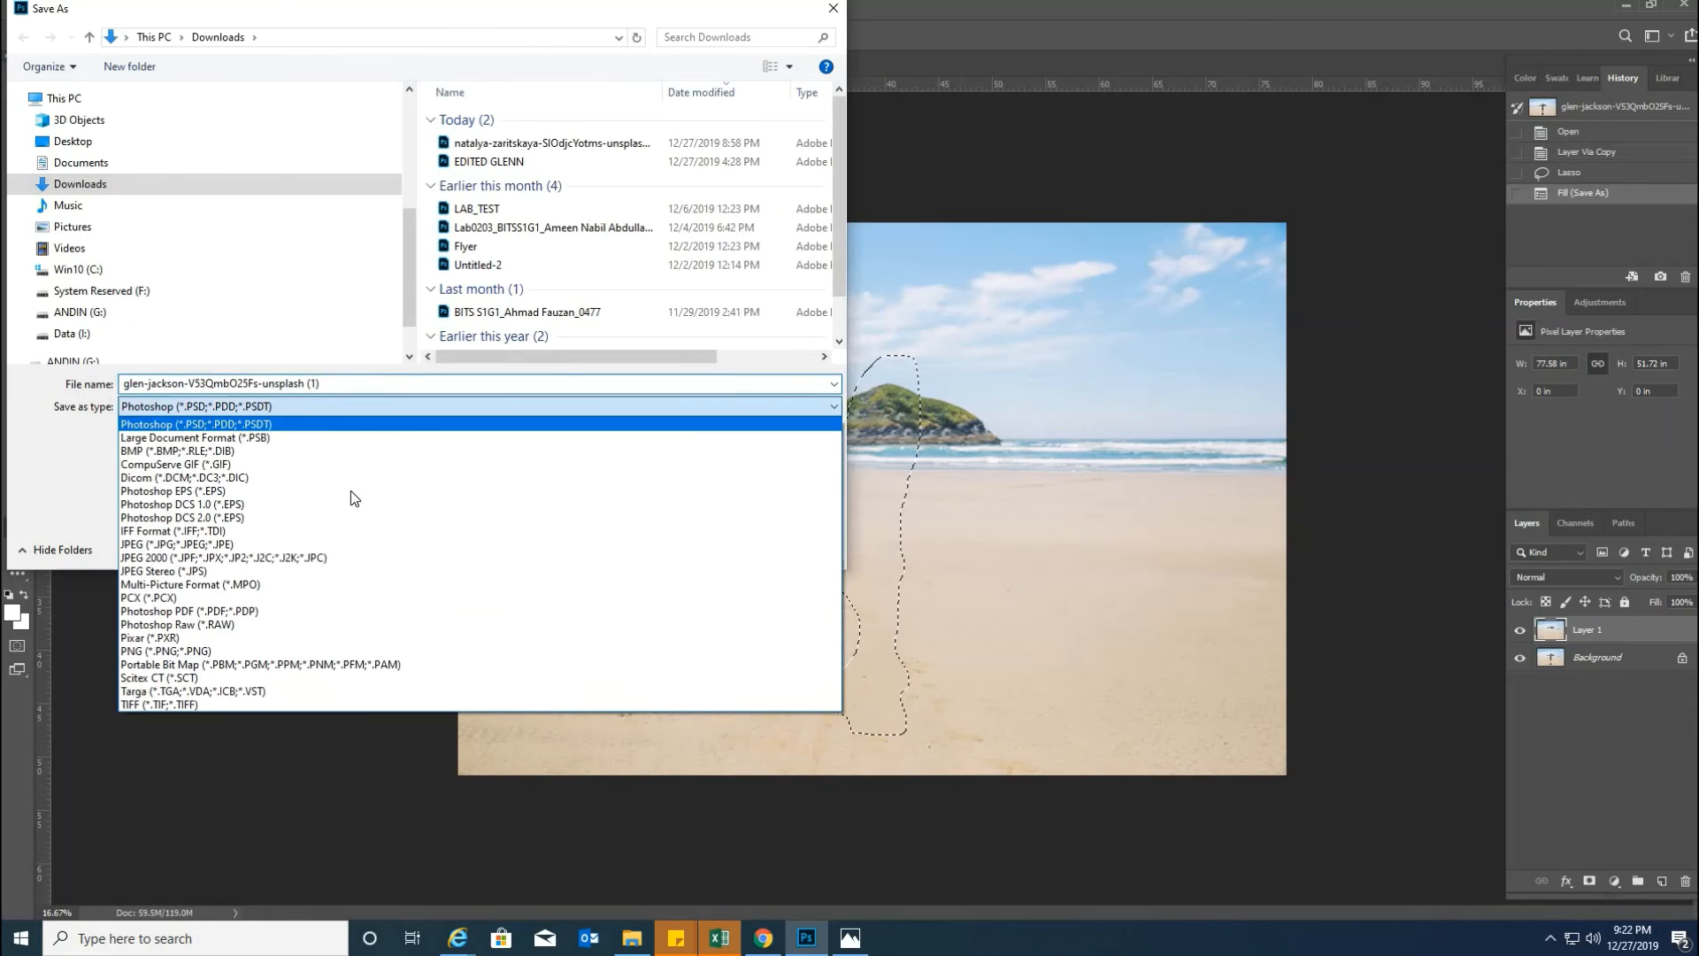
left_click(352, 544)
Step: Name the file BEACHH and save it with JPEG quality 8 (High) and the Baseline ("Standard") format option
left_click(314, 387)
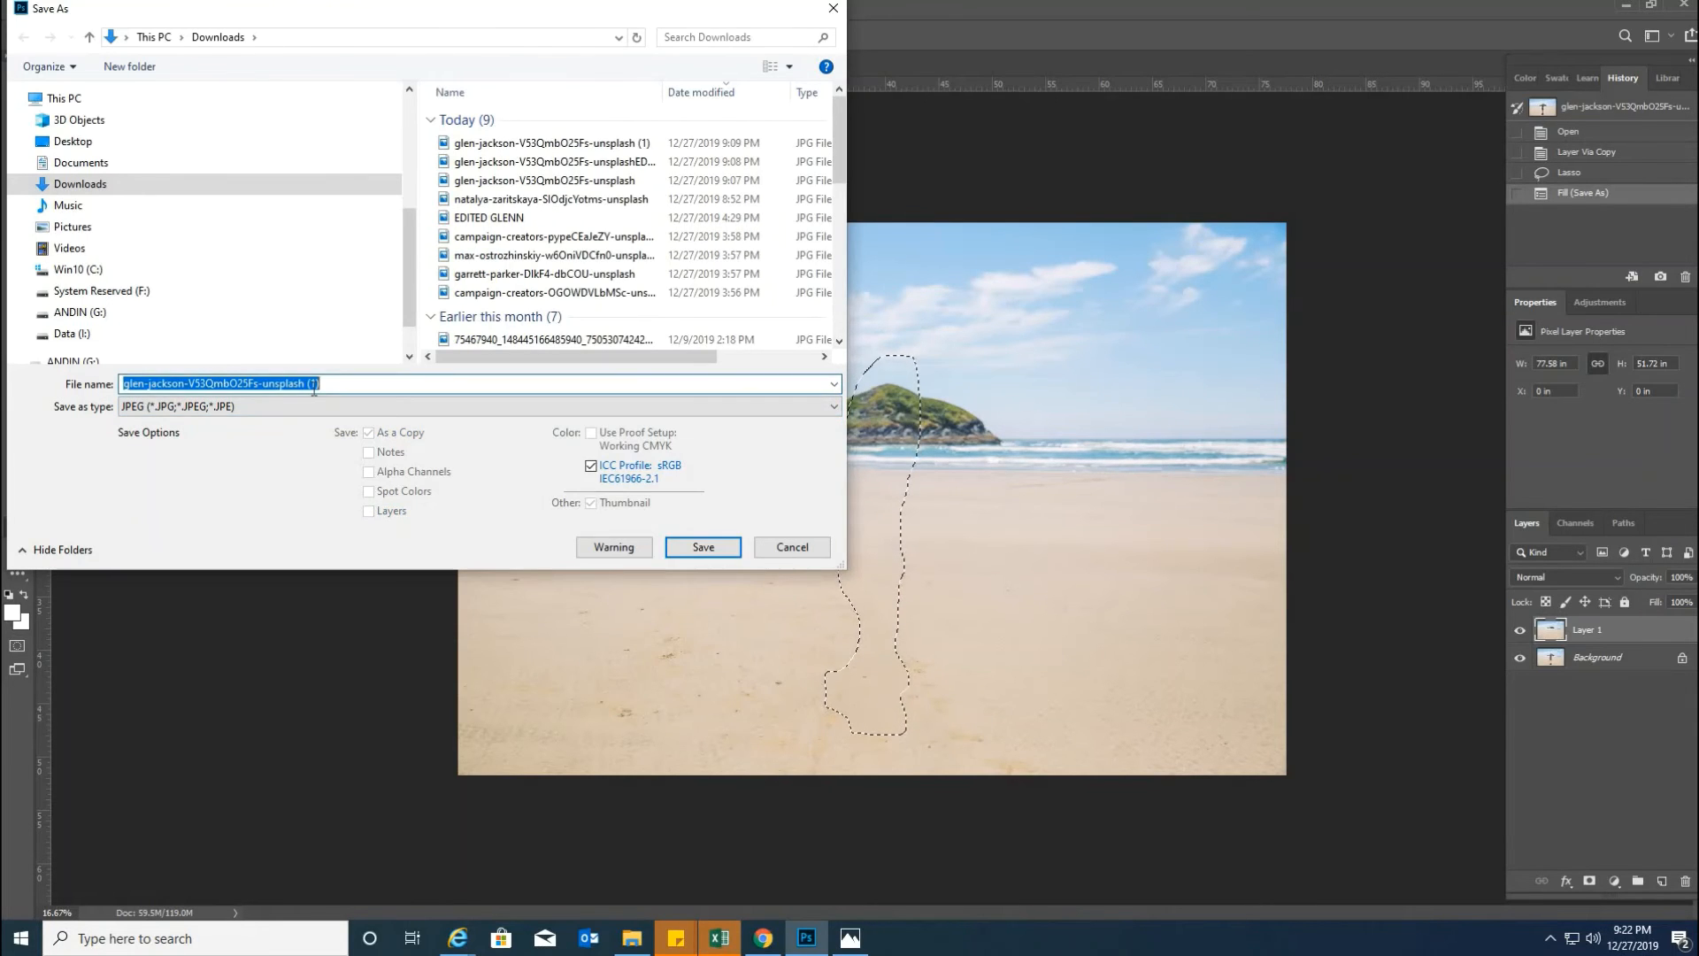
type("EDITED")
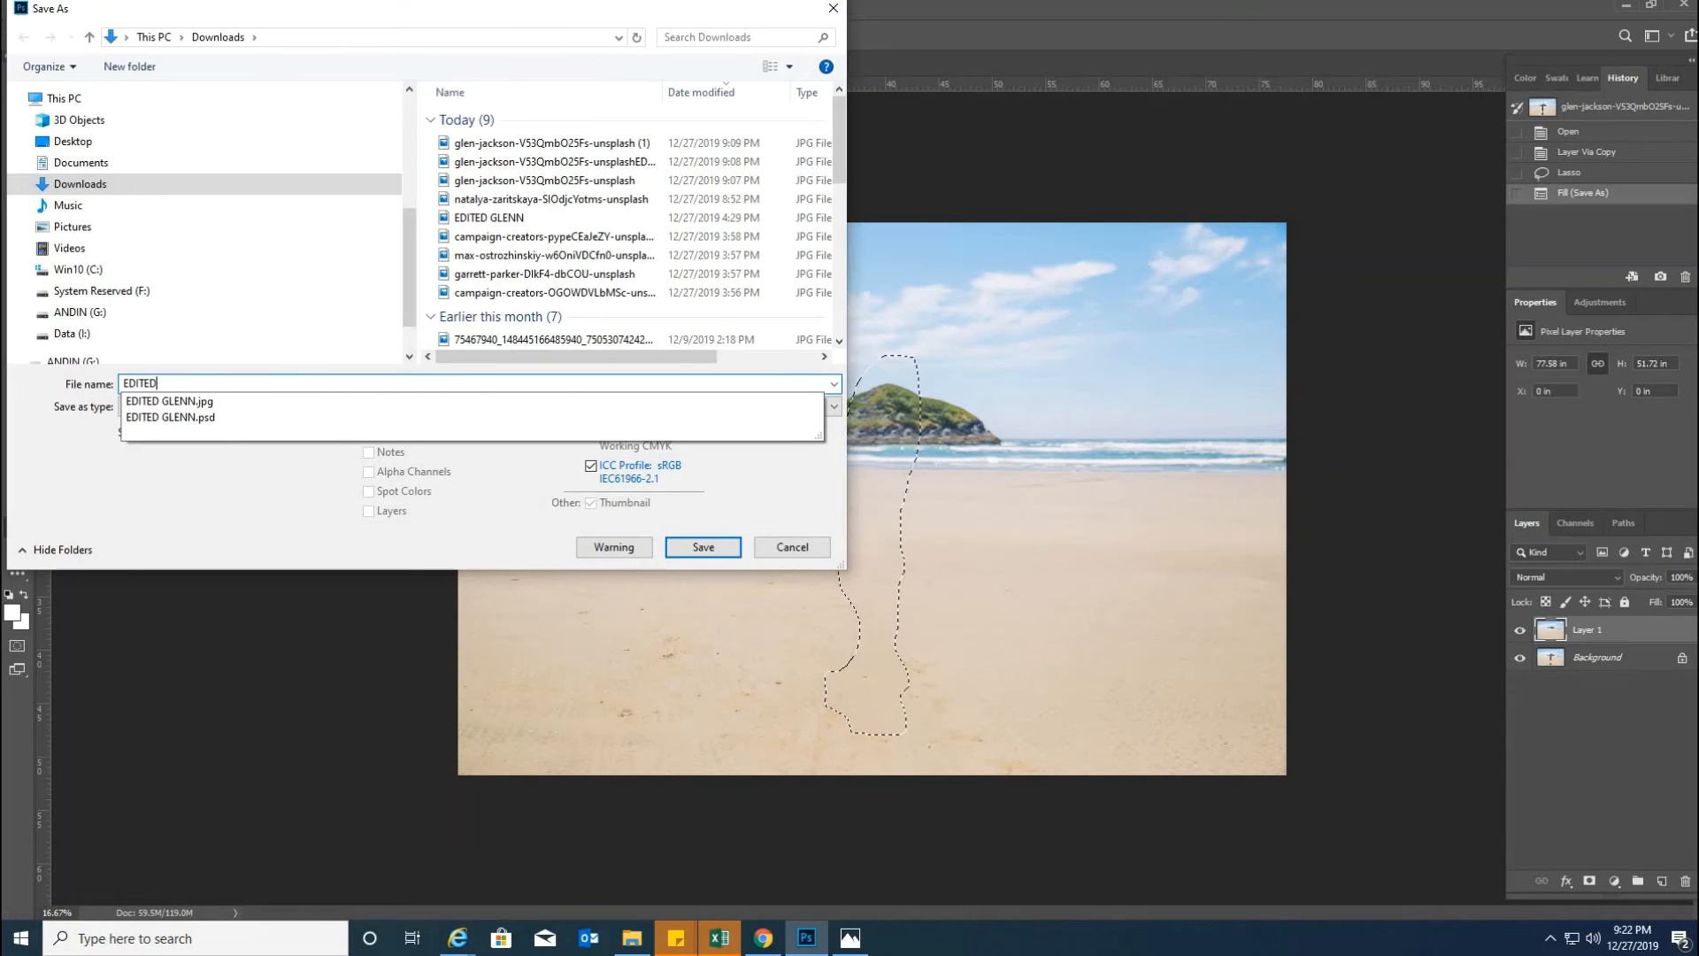
key("BackSpace")
key("BackSpace")
key("BackSpace")
key("BackSpace")
key("BackSpace")
key("BackSpace")
type("BEACH")
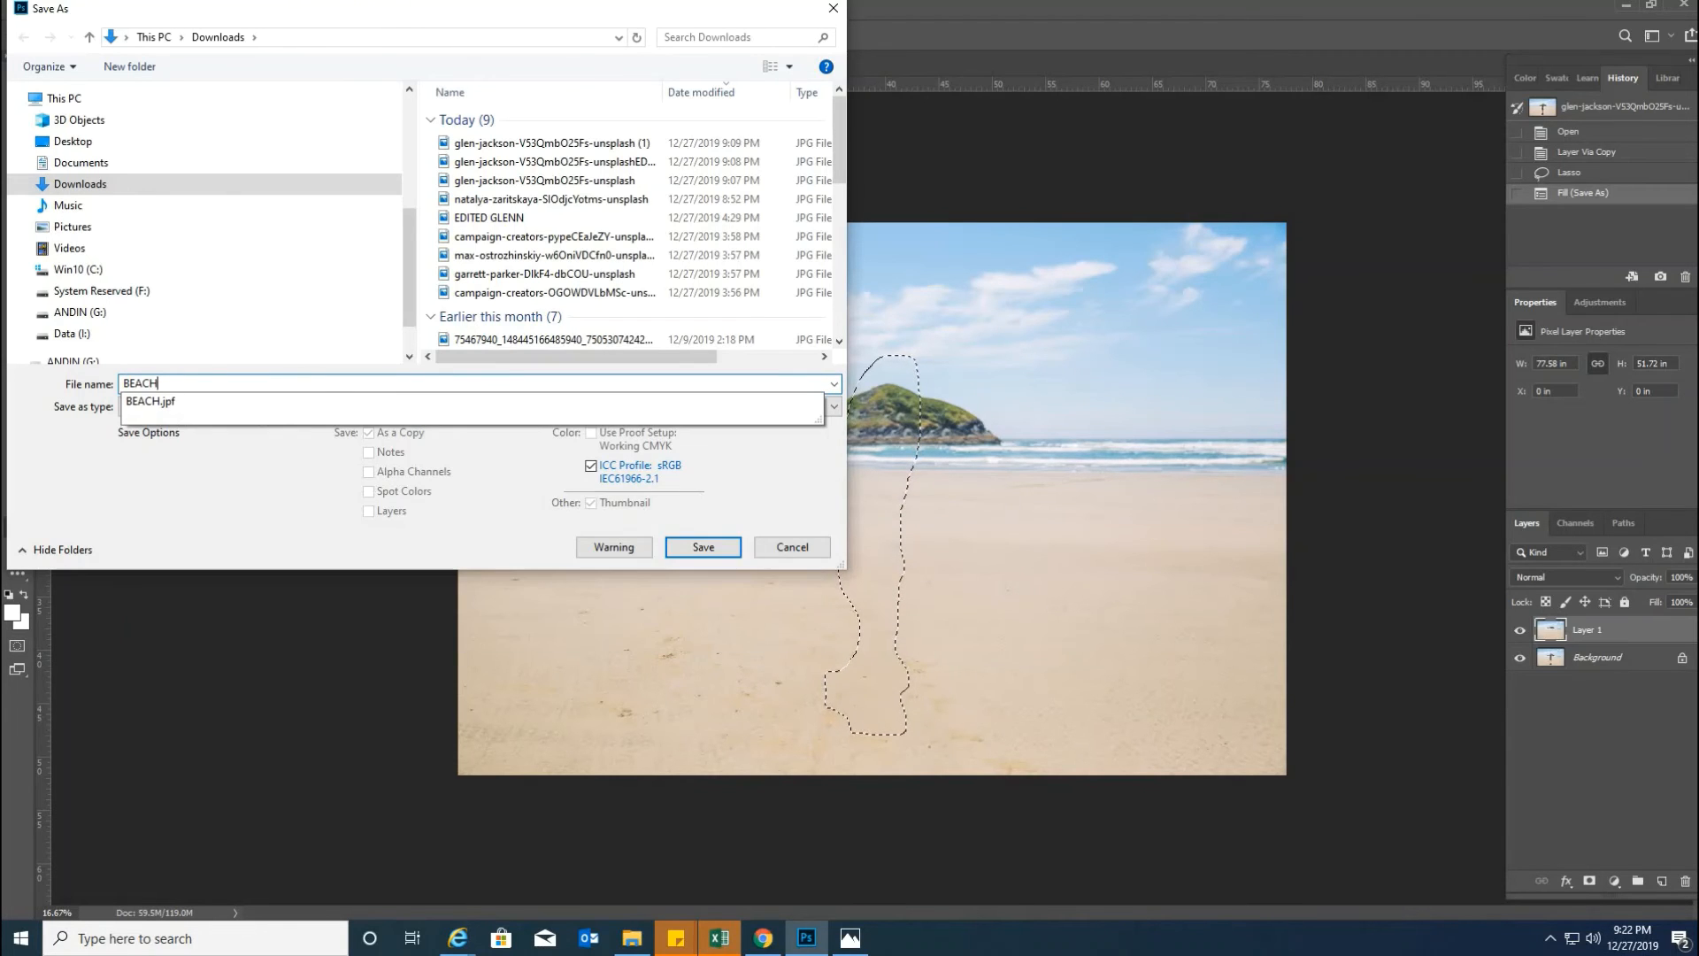
key("Return")
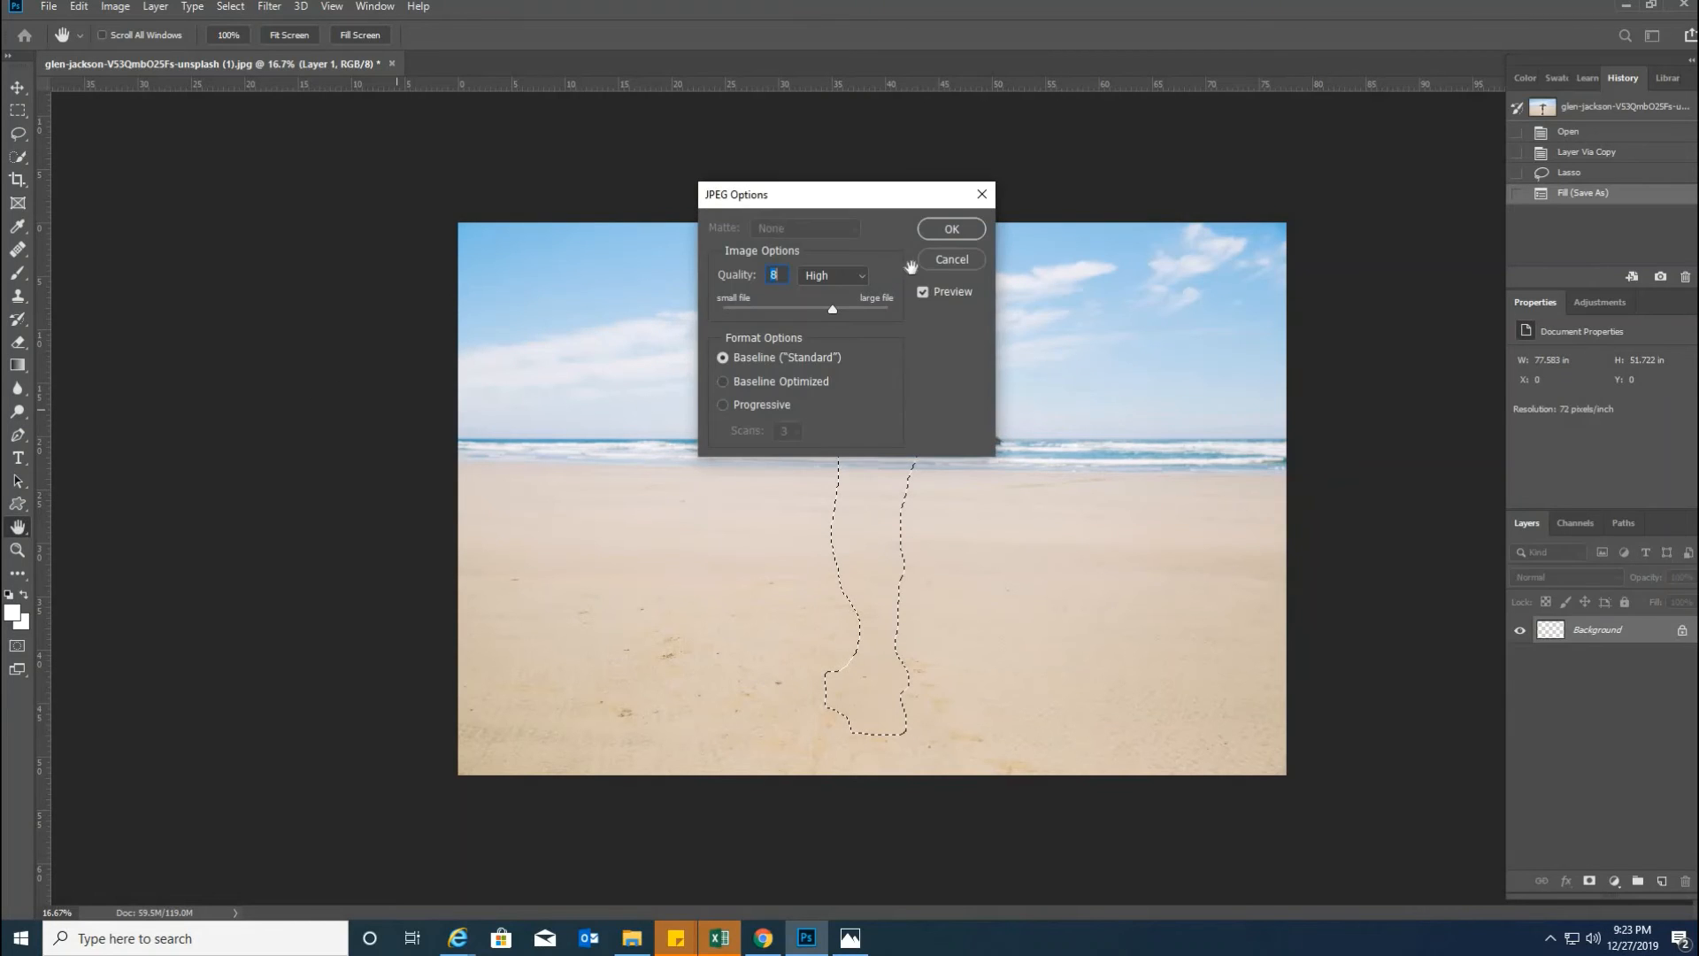
left_click(951, 236)
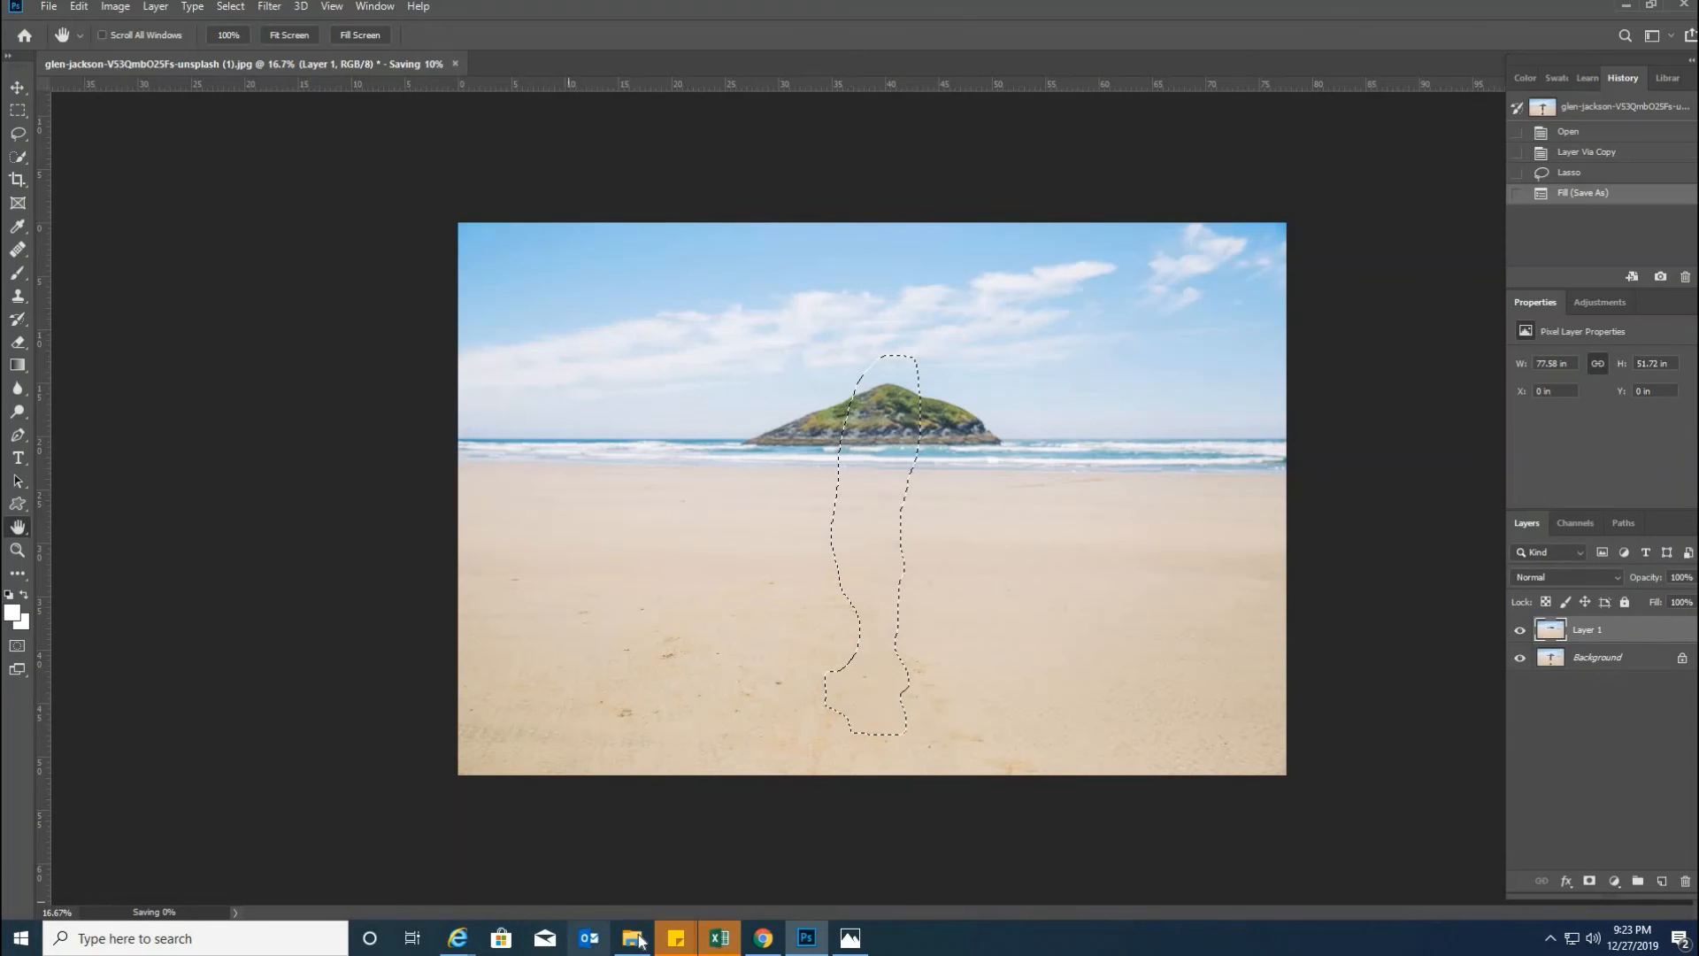
Step: Open the saved BEACHH image from the Downloads folder in the photo viewer to check the result
mouse_move(632, 938)
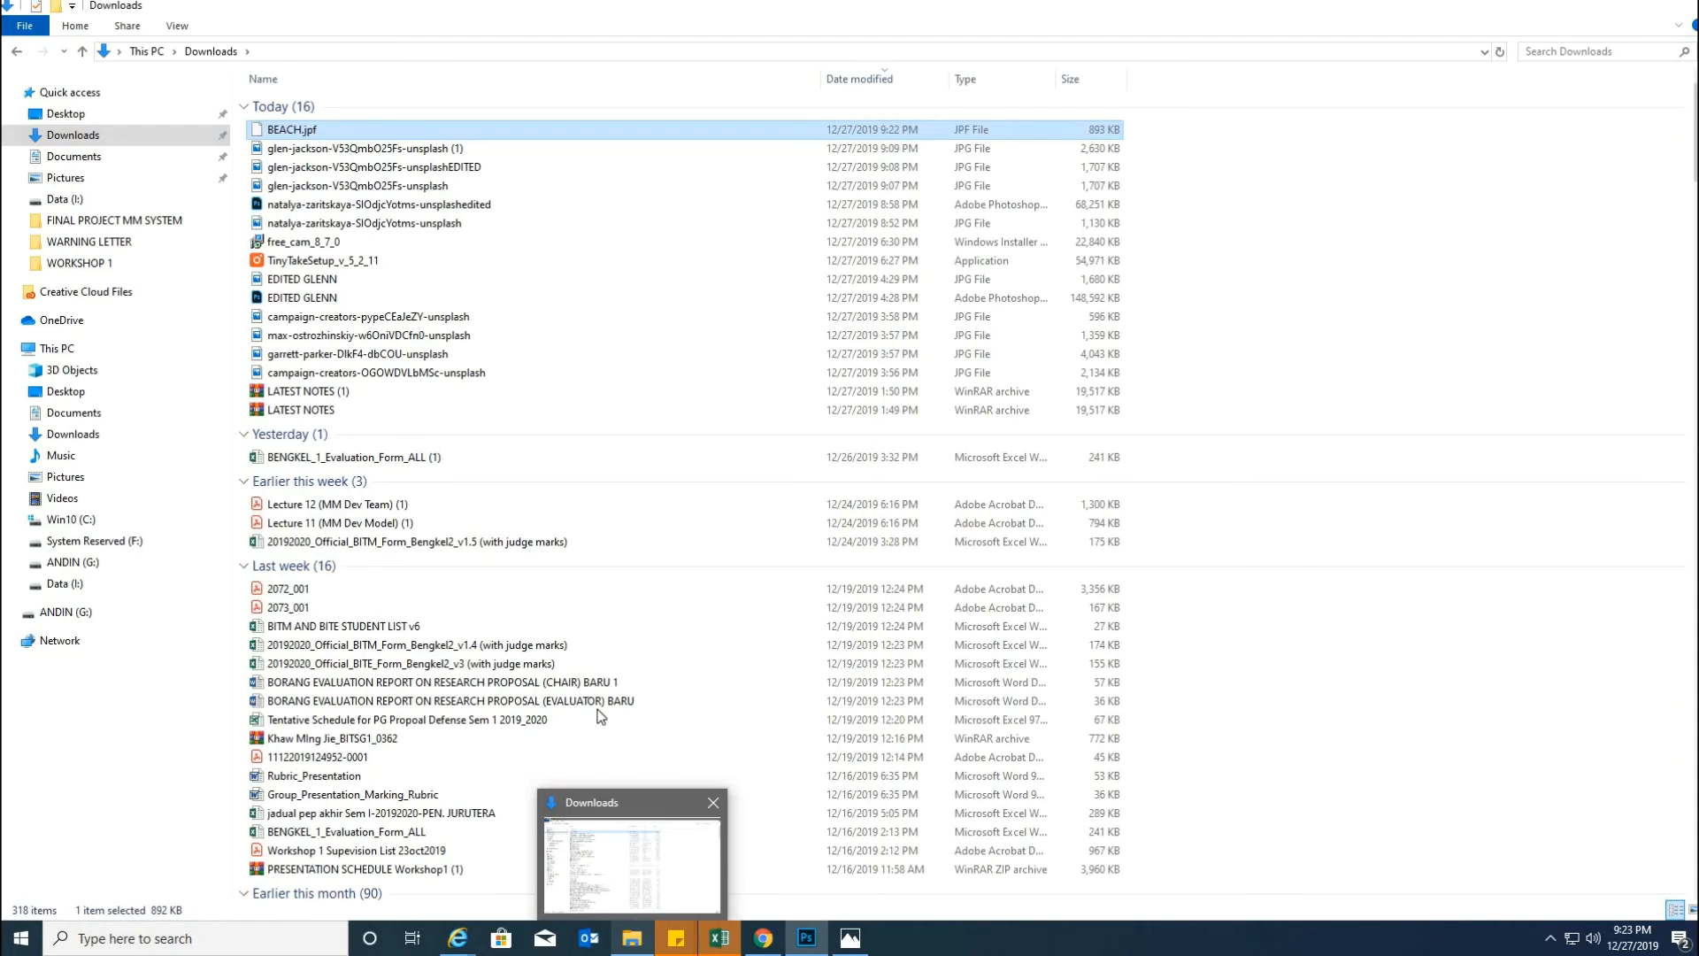
left_click(649, 862)
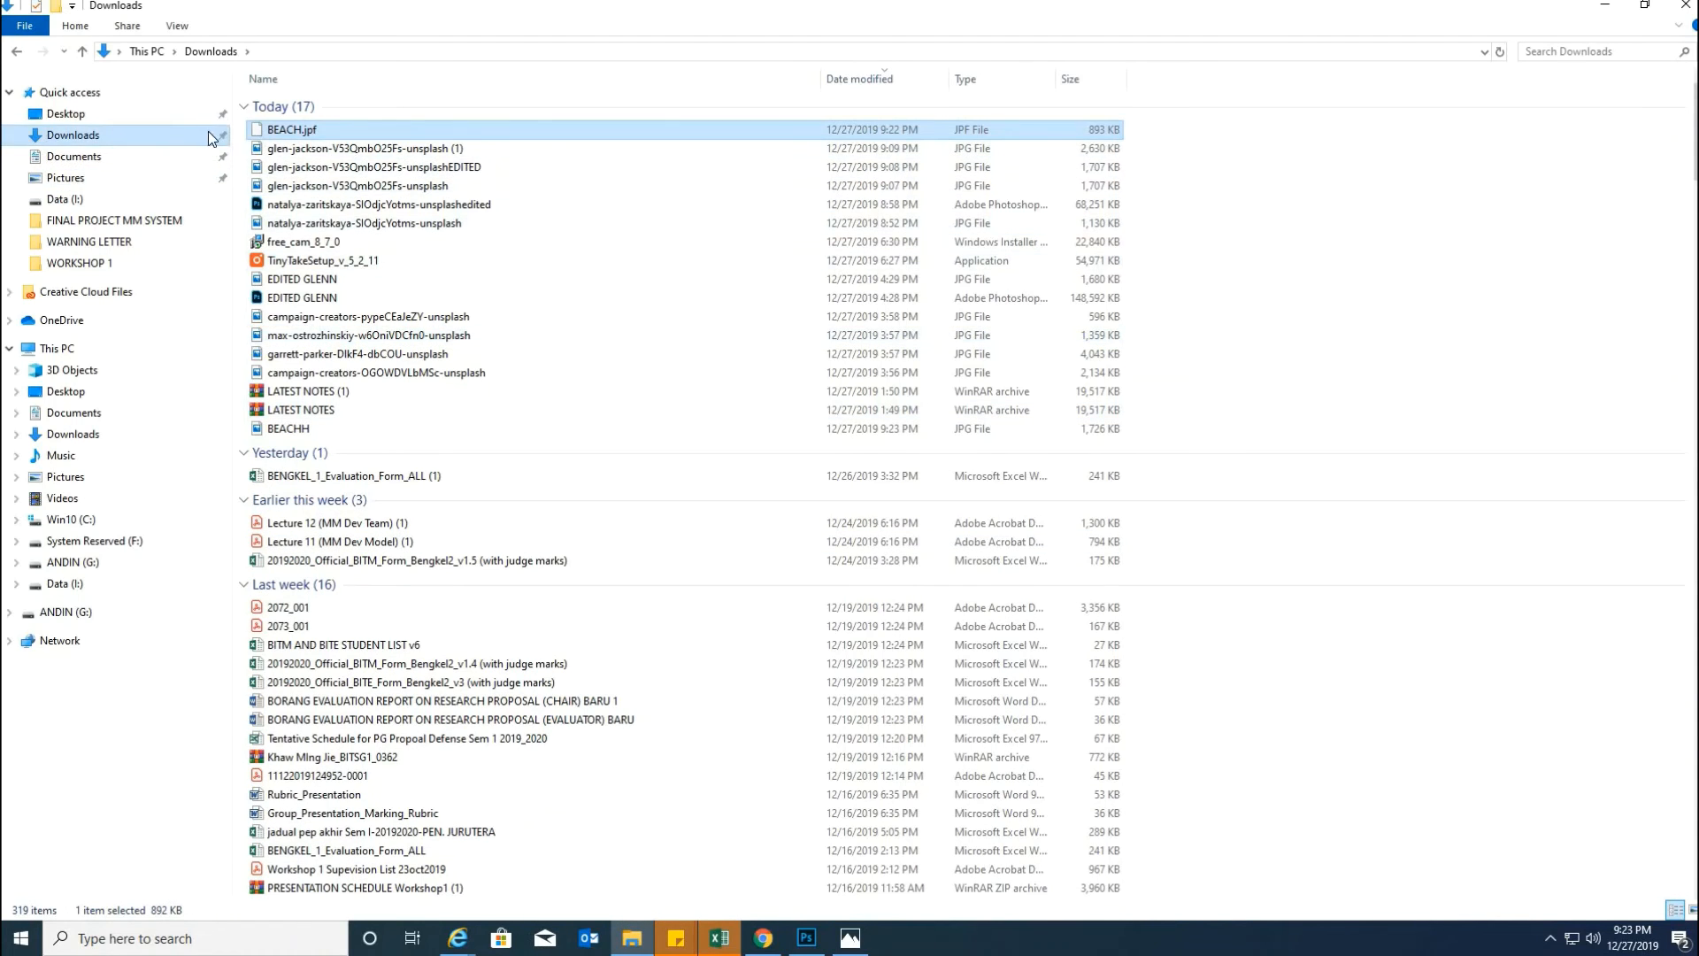
left_click(286, 133)
double_click(287, 132)
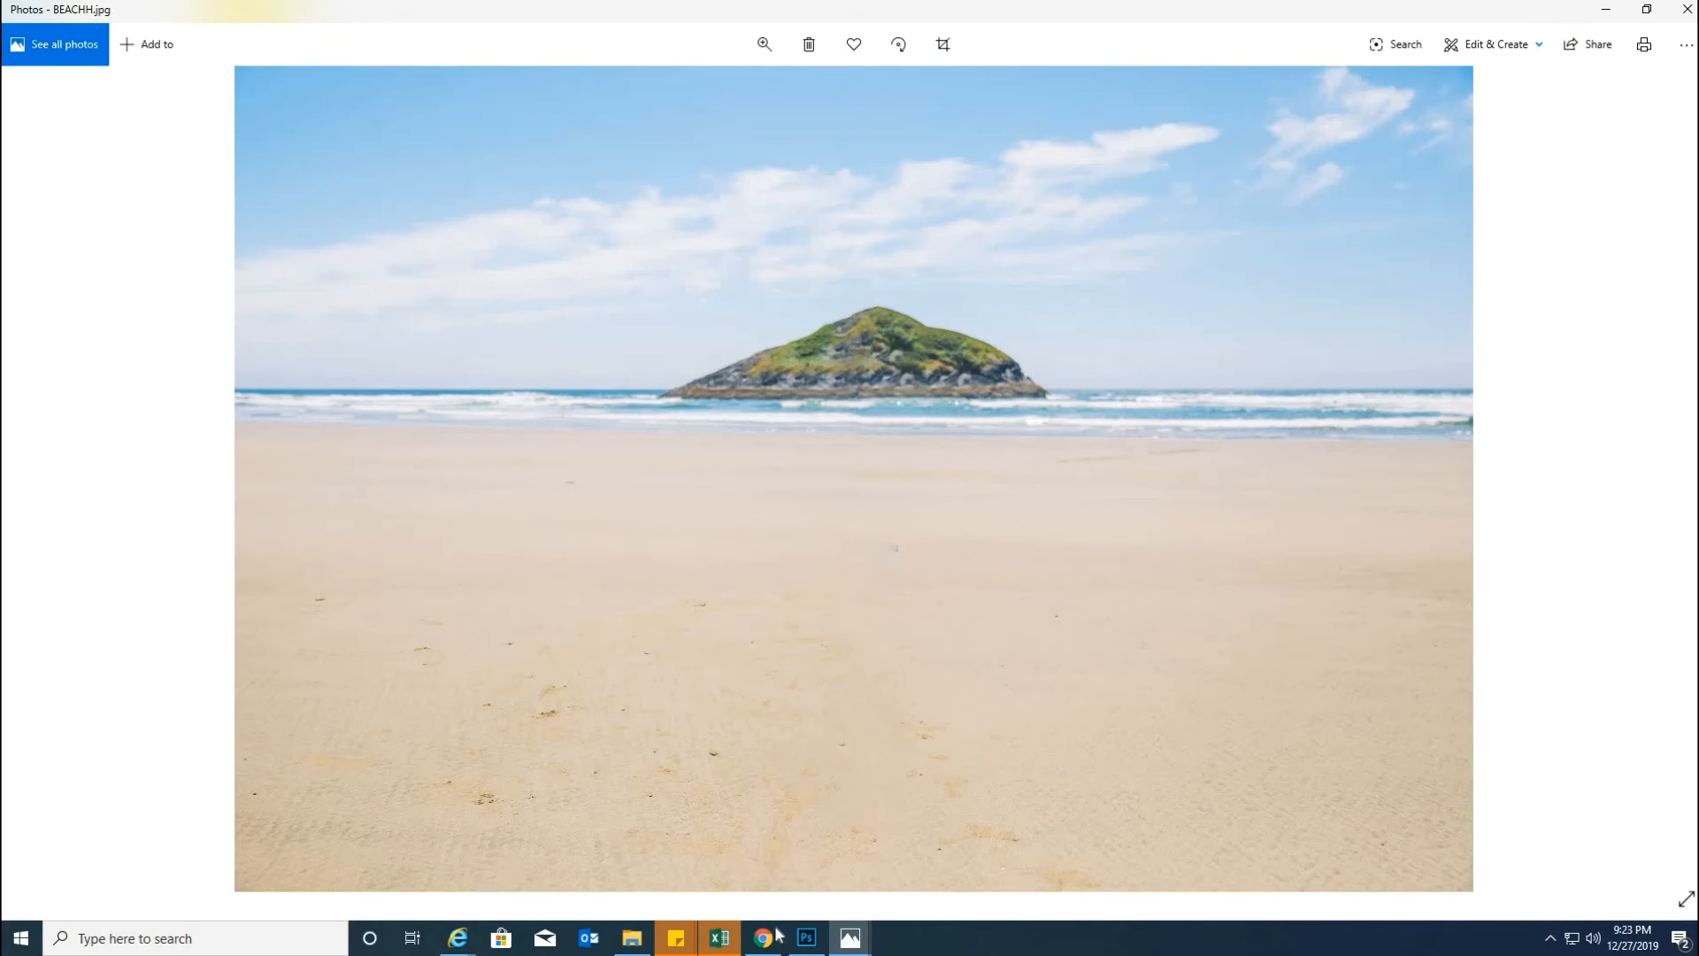
Step: Return to Photoshop, undo the last Brightness/Contrast modification and deselect all layers
left_click(807, 937)
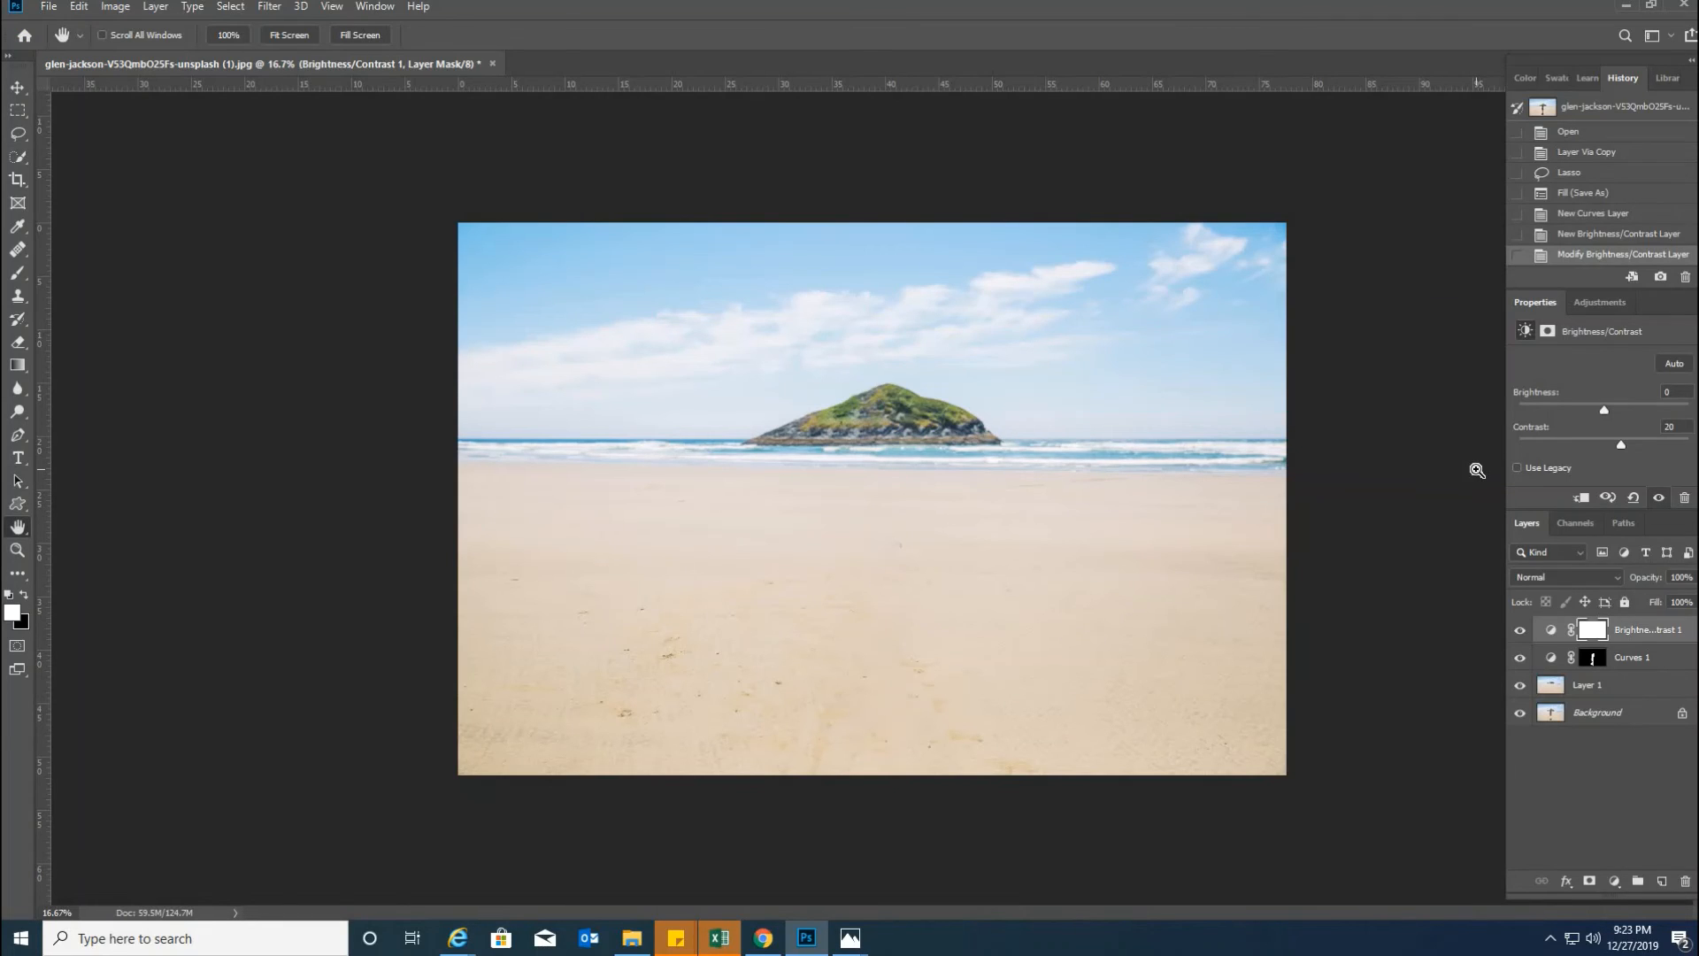
key("ctrl+z")
left_click(1566, 809)
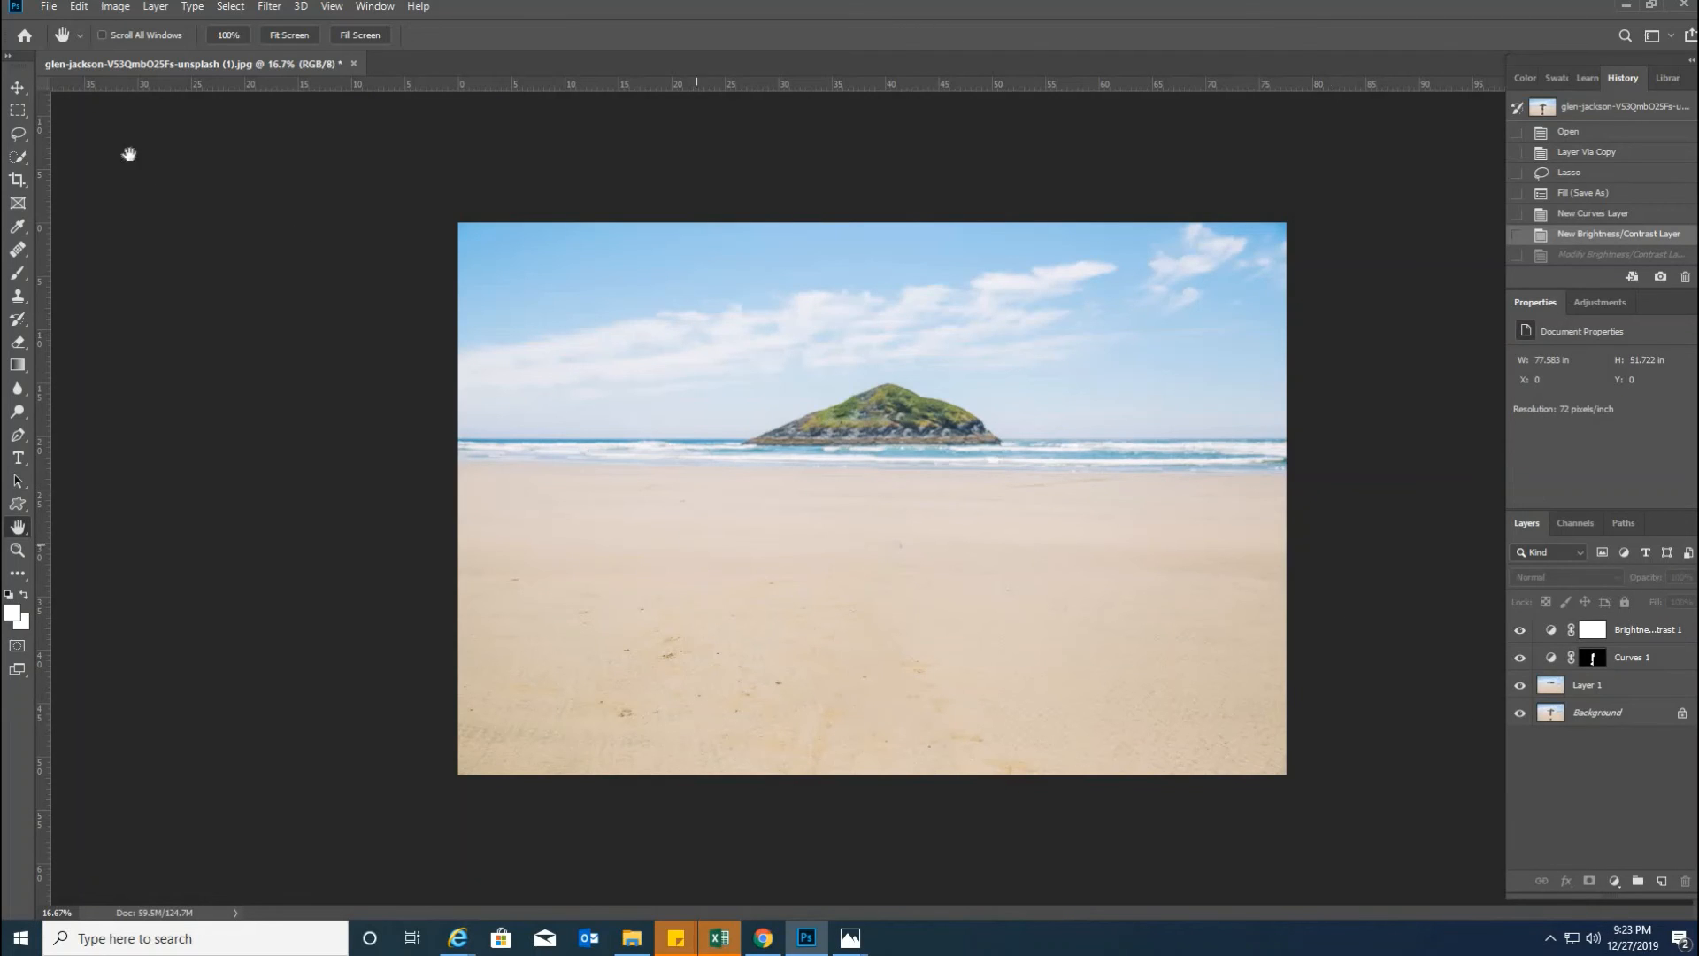
Step: Select Layer 1 and examine the retouched beach photo up close
left_click(79, 8)
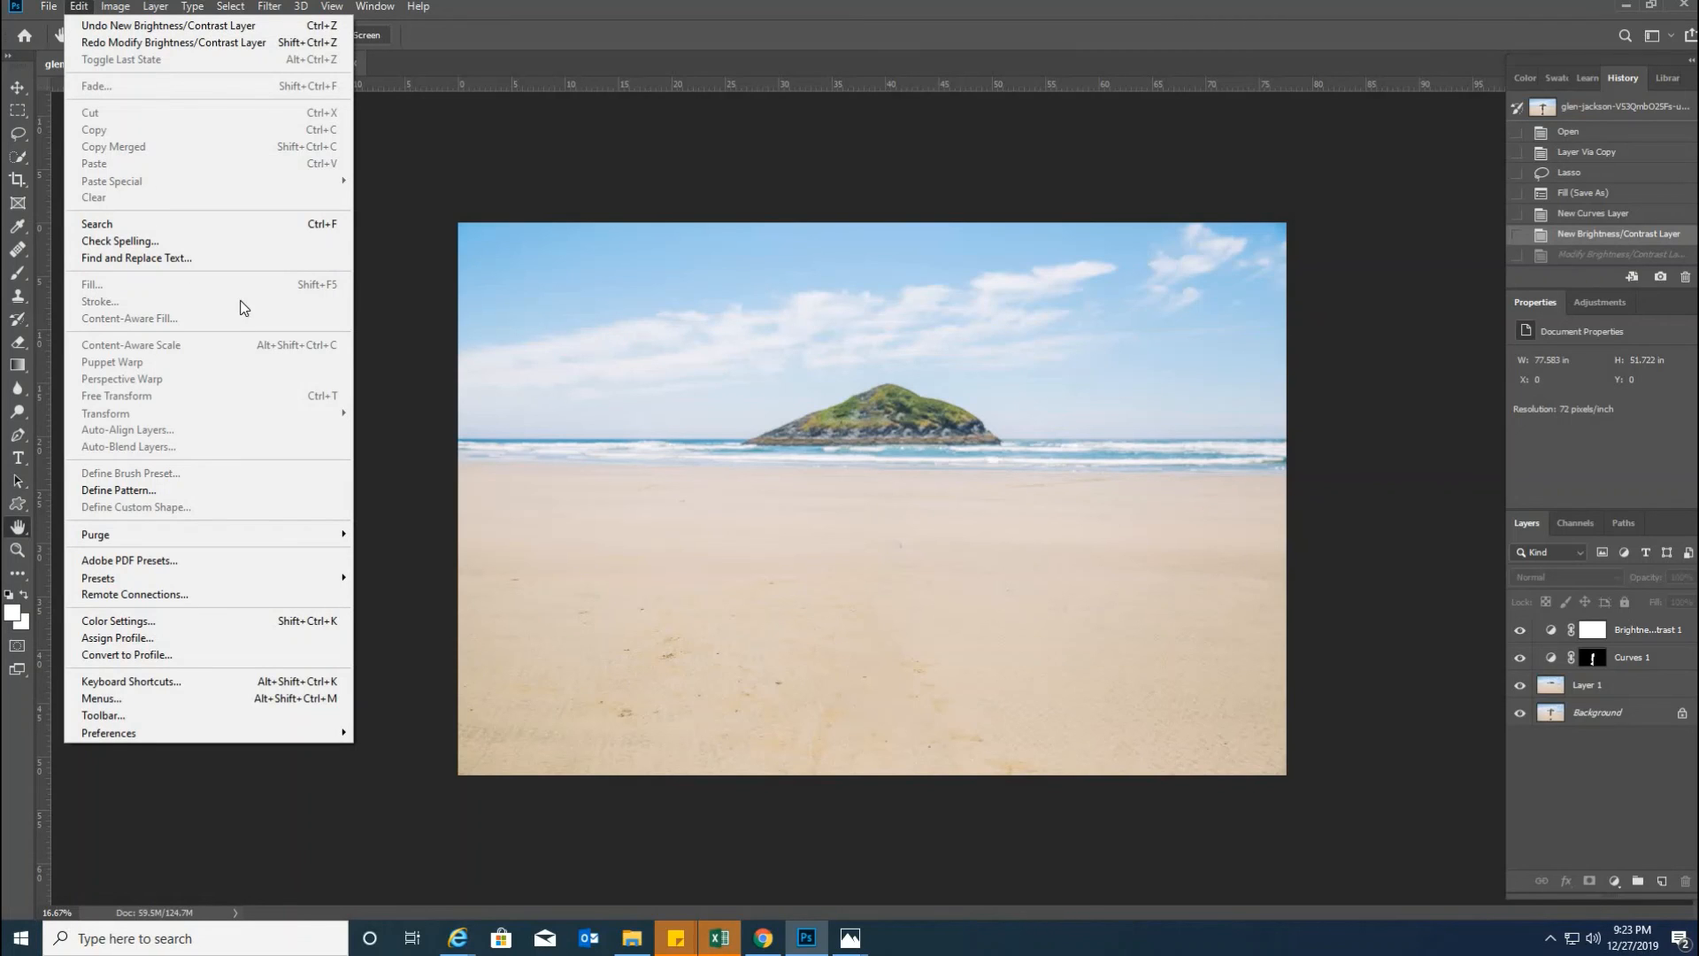
left_click(1590, 687)
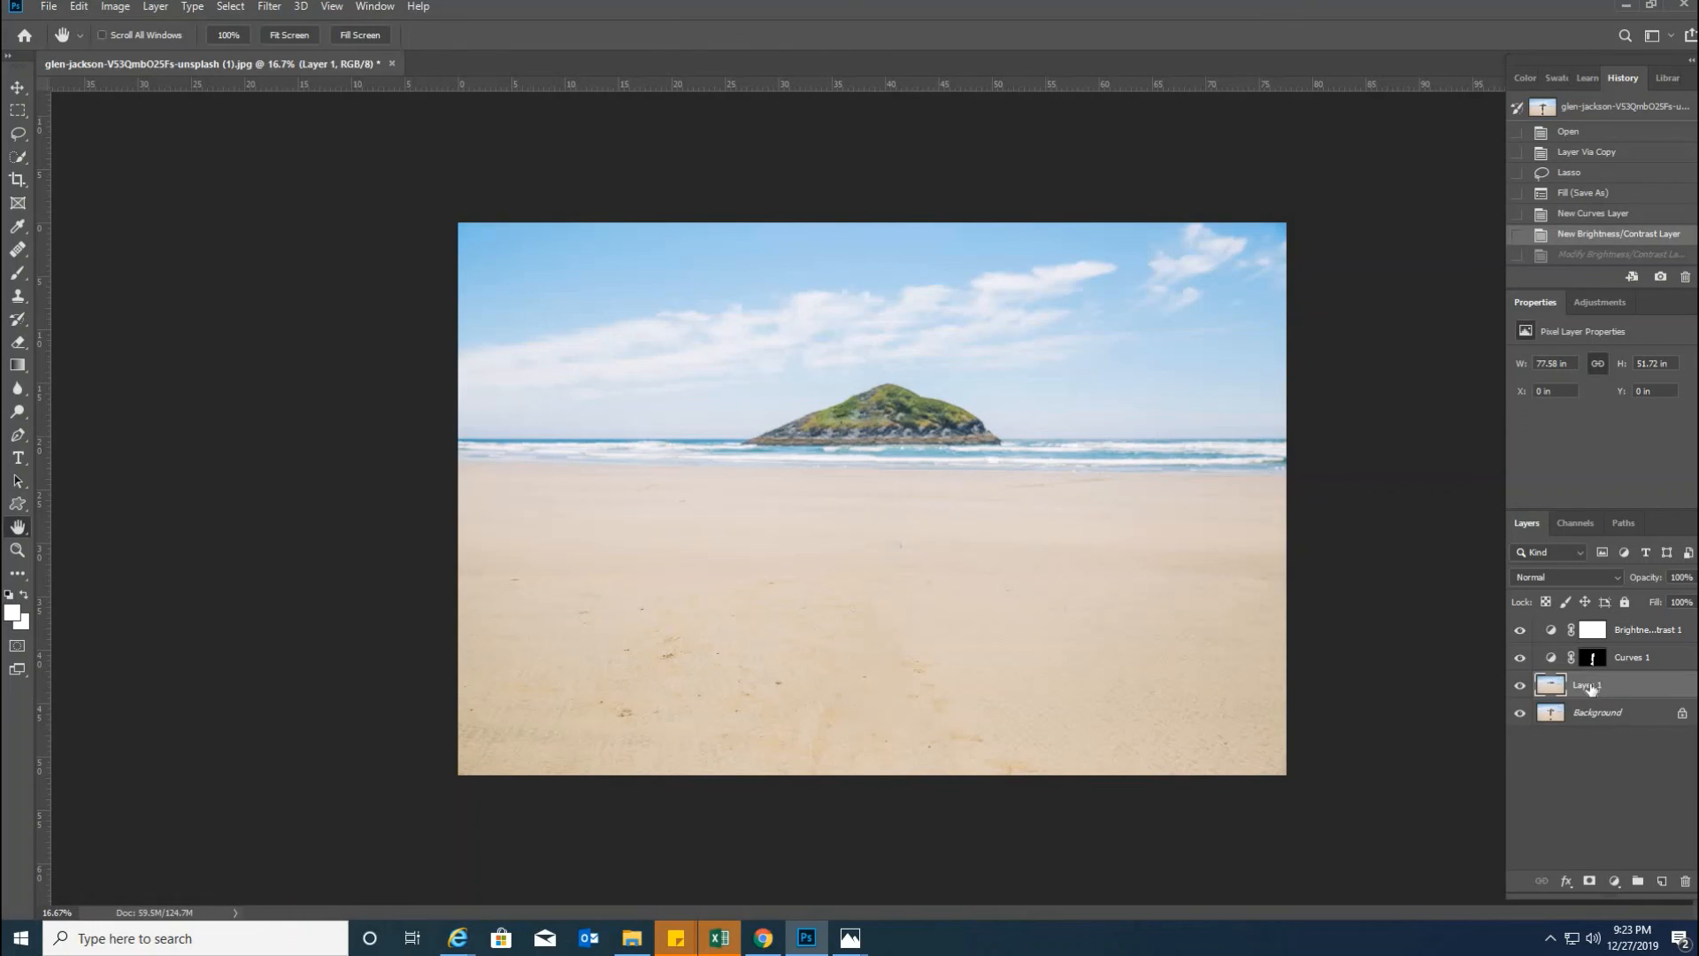
key("ctrl+plus")
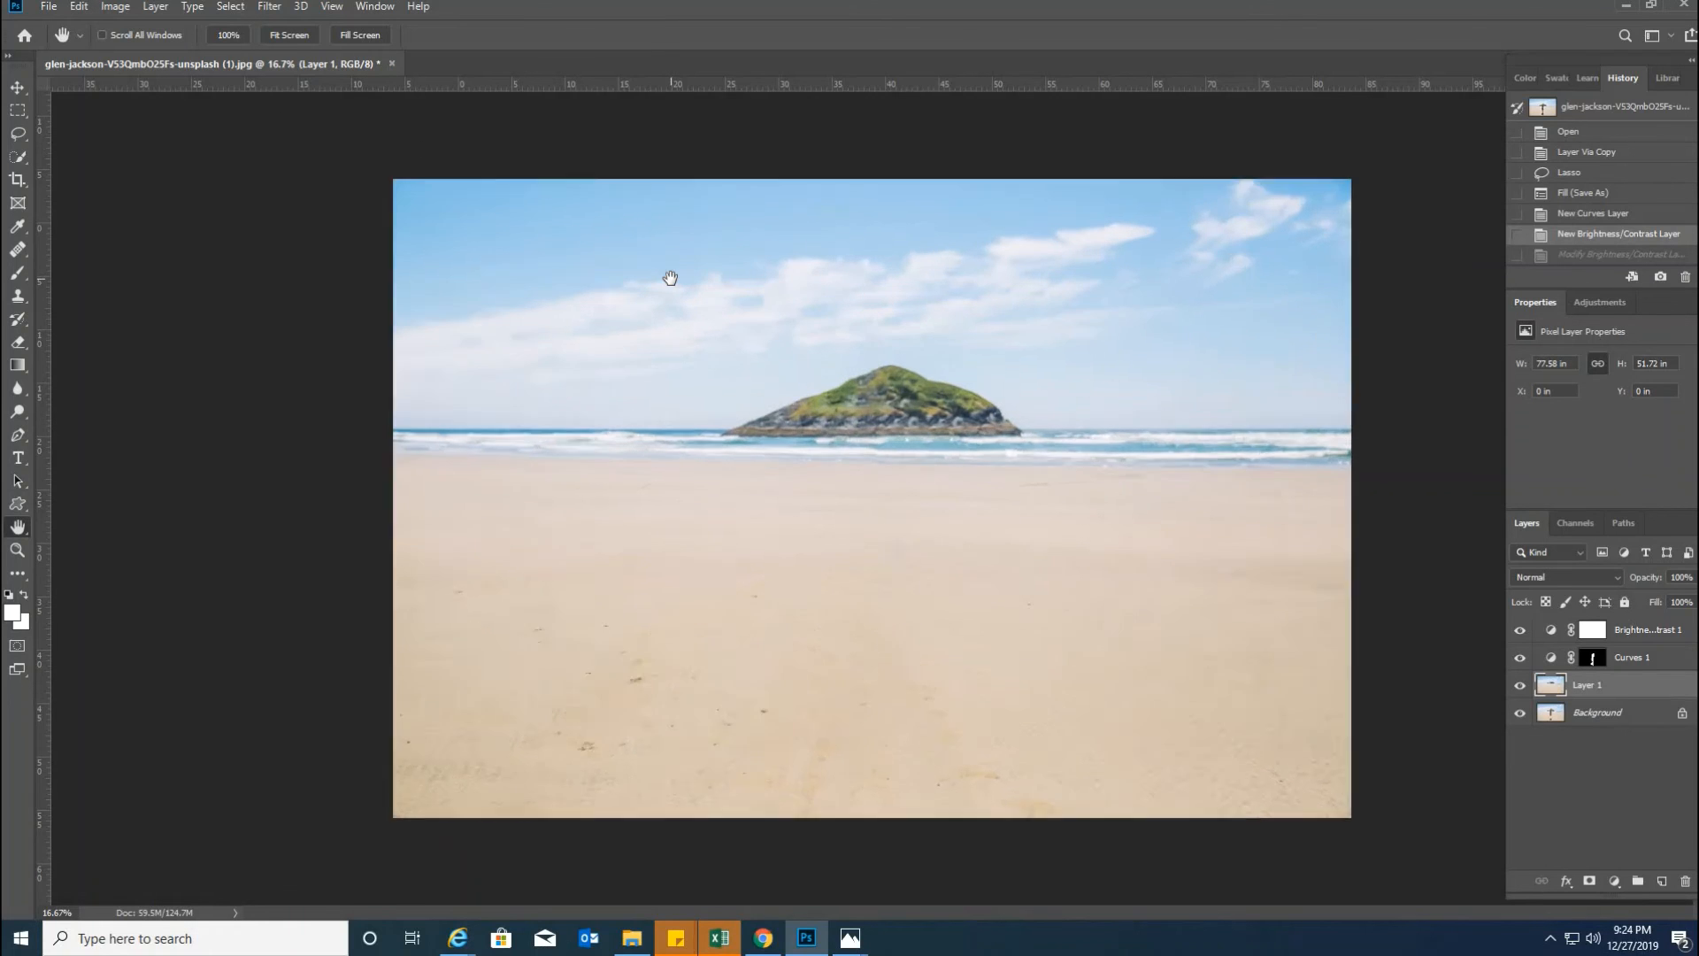
left_click_drag(457, 303, 308, 306)
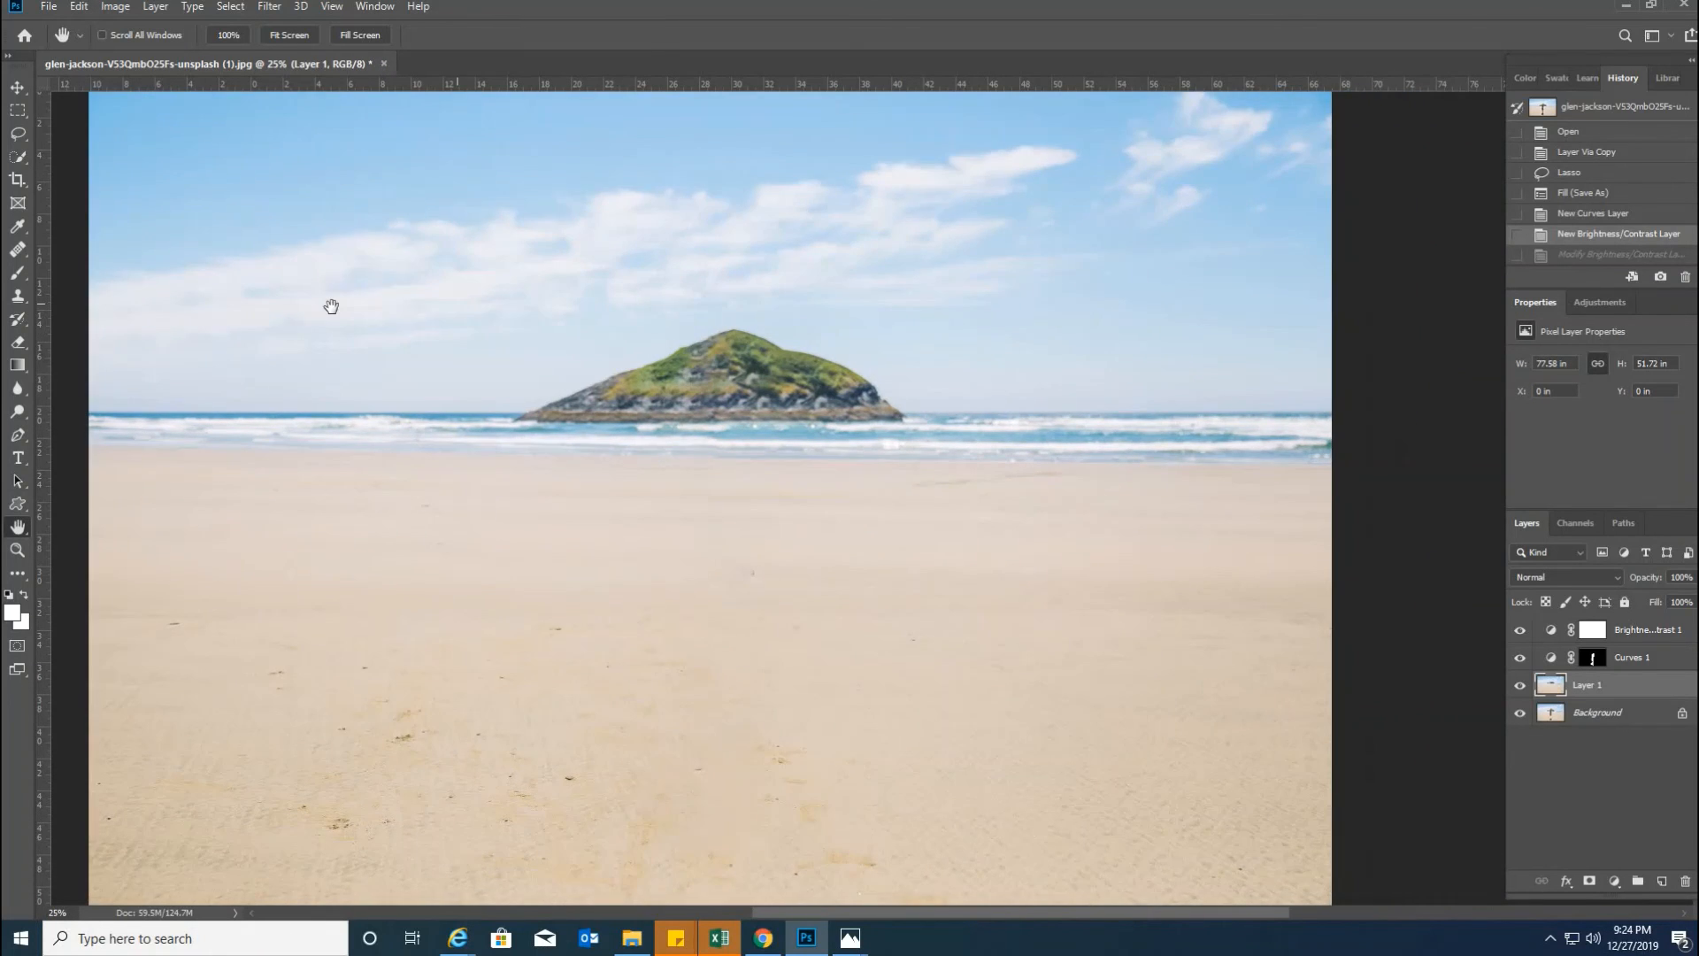
key("ctrl+minus")
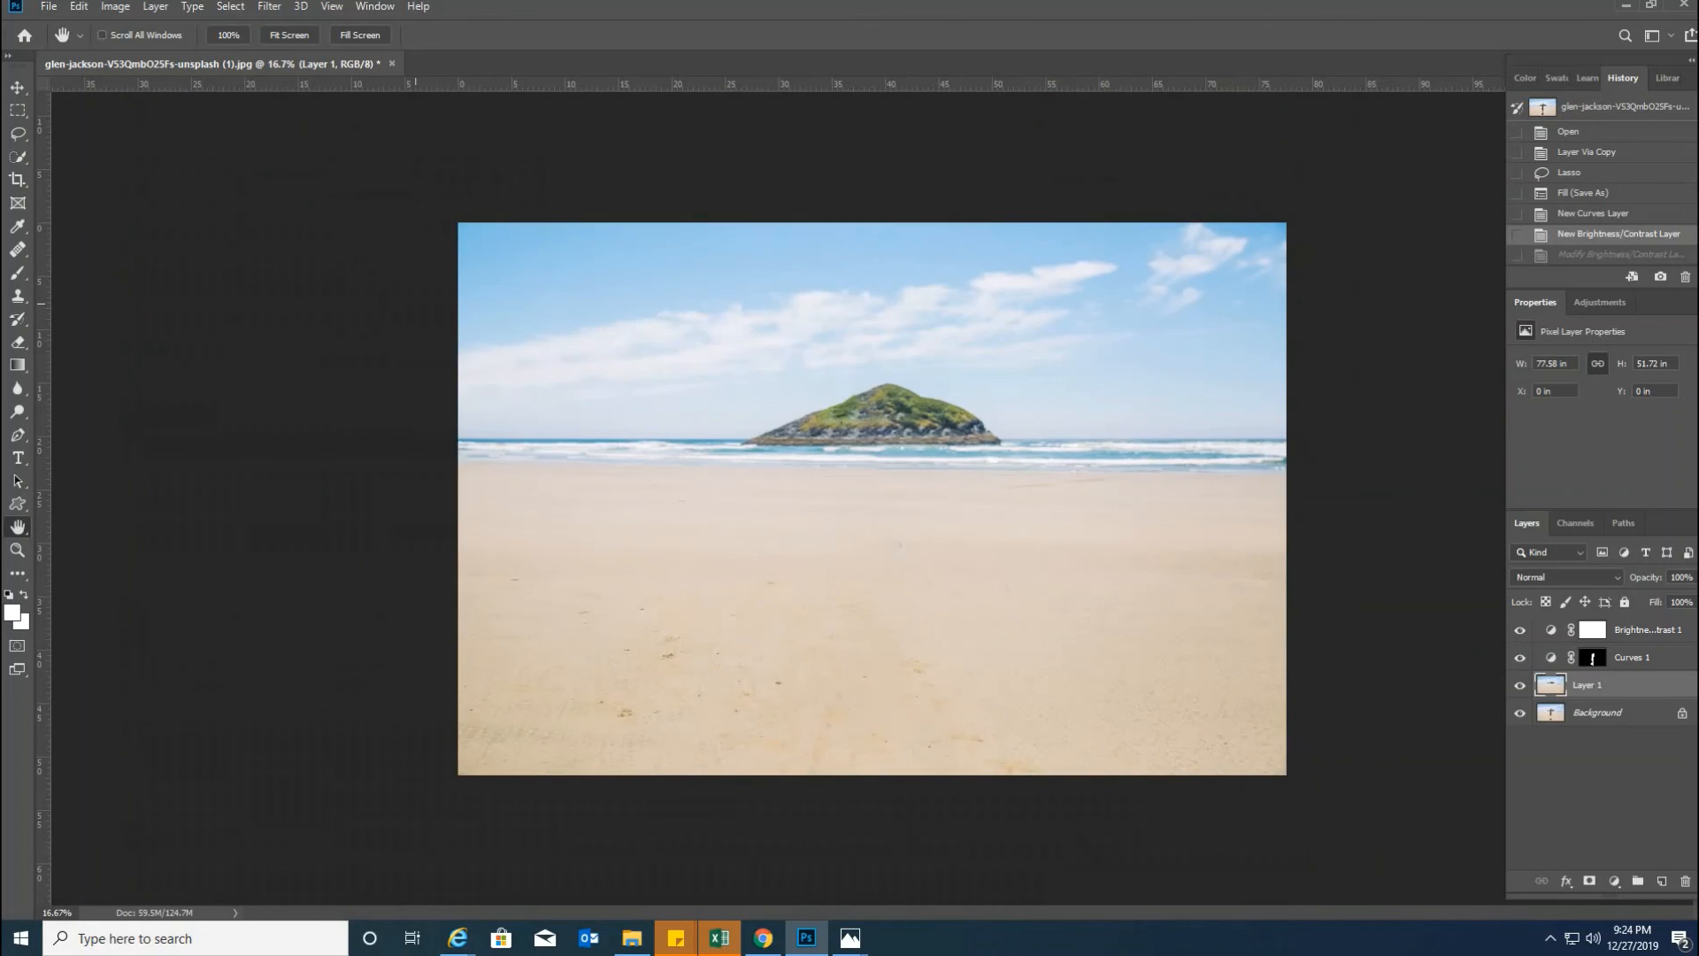
Step: Review the Contents choices of the Fill command for Layer 1 and close it without filling
left_click(77, 8)
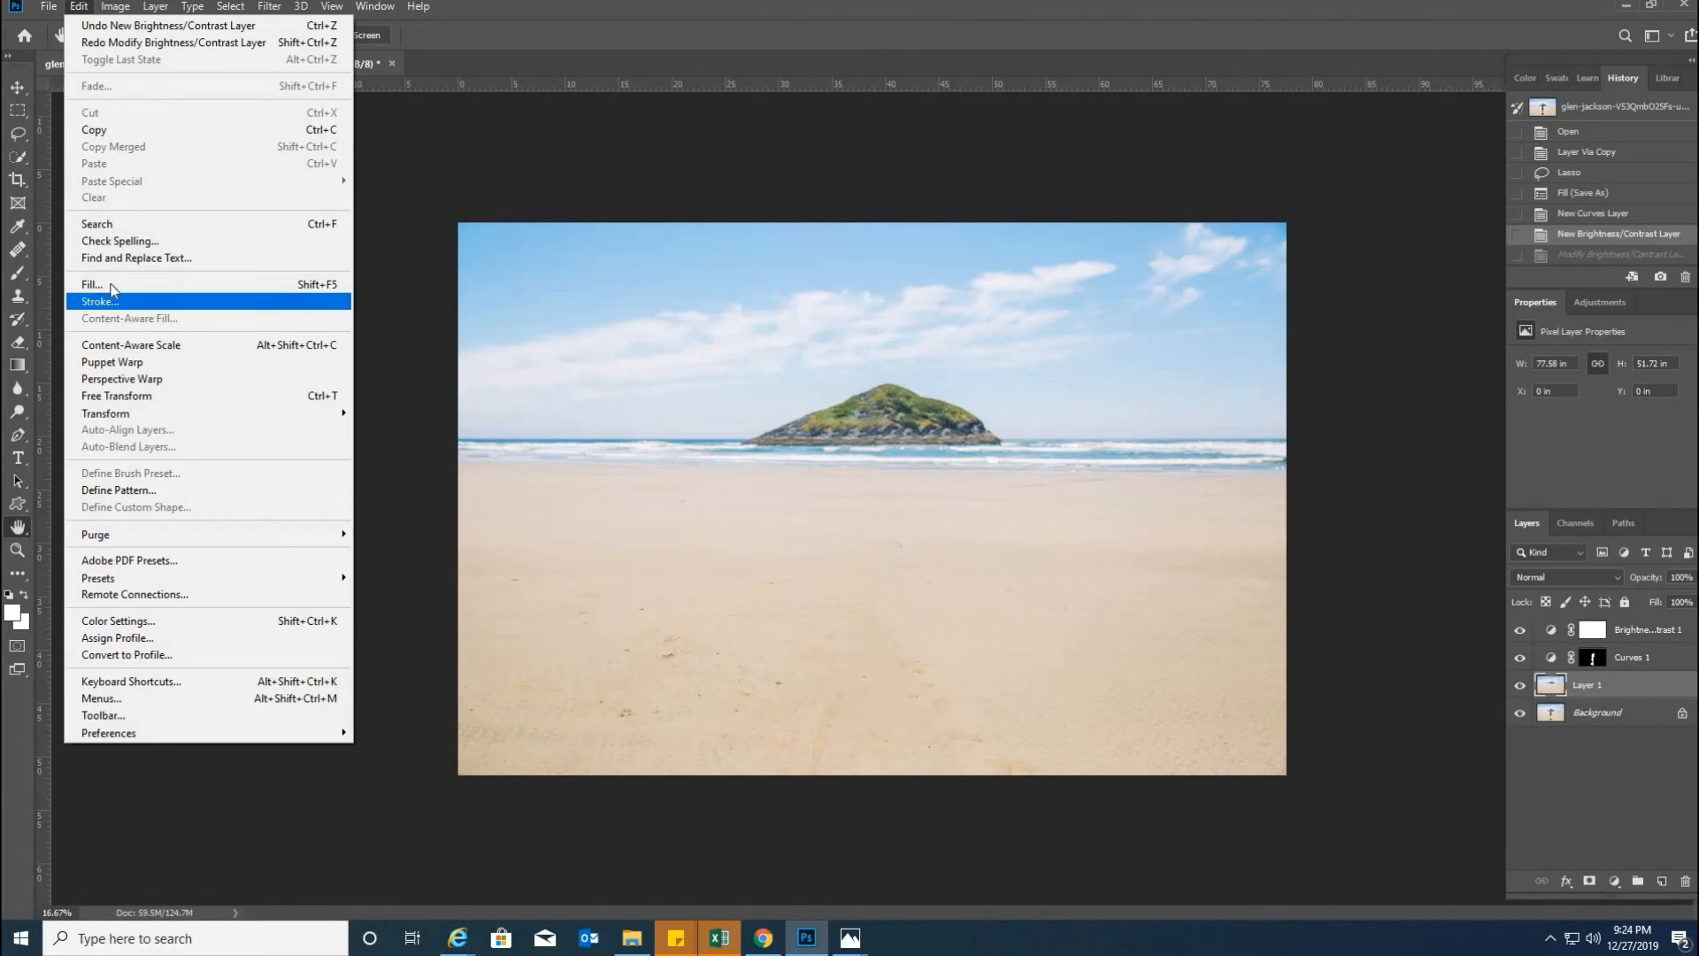
key("Return")
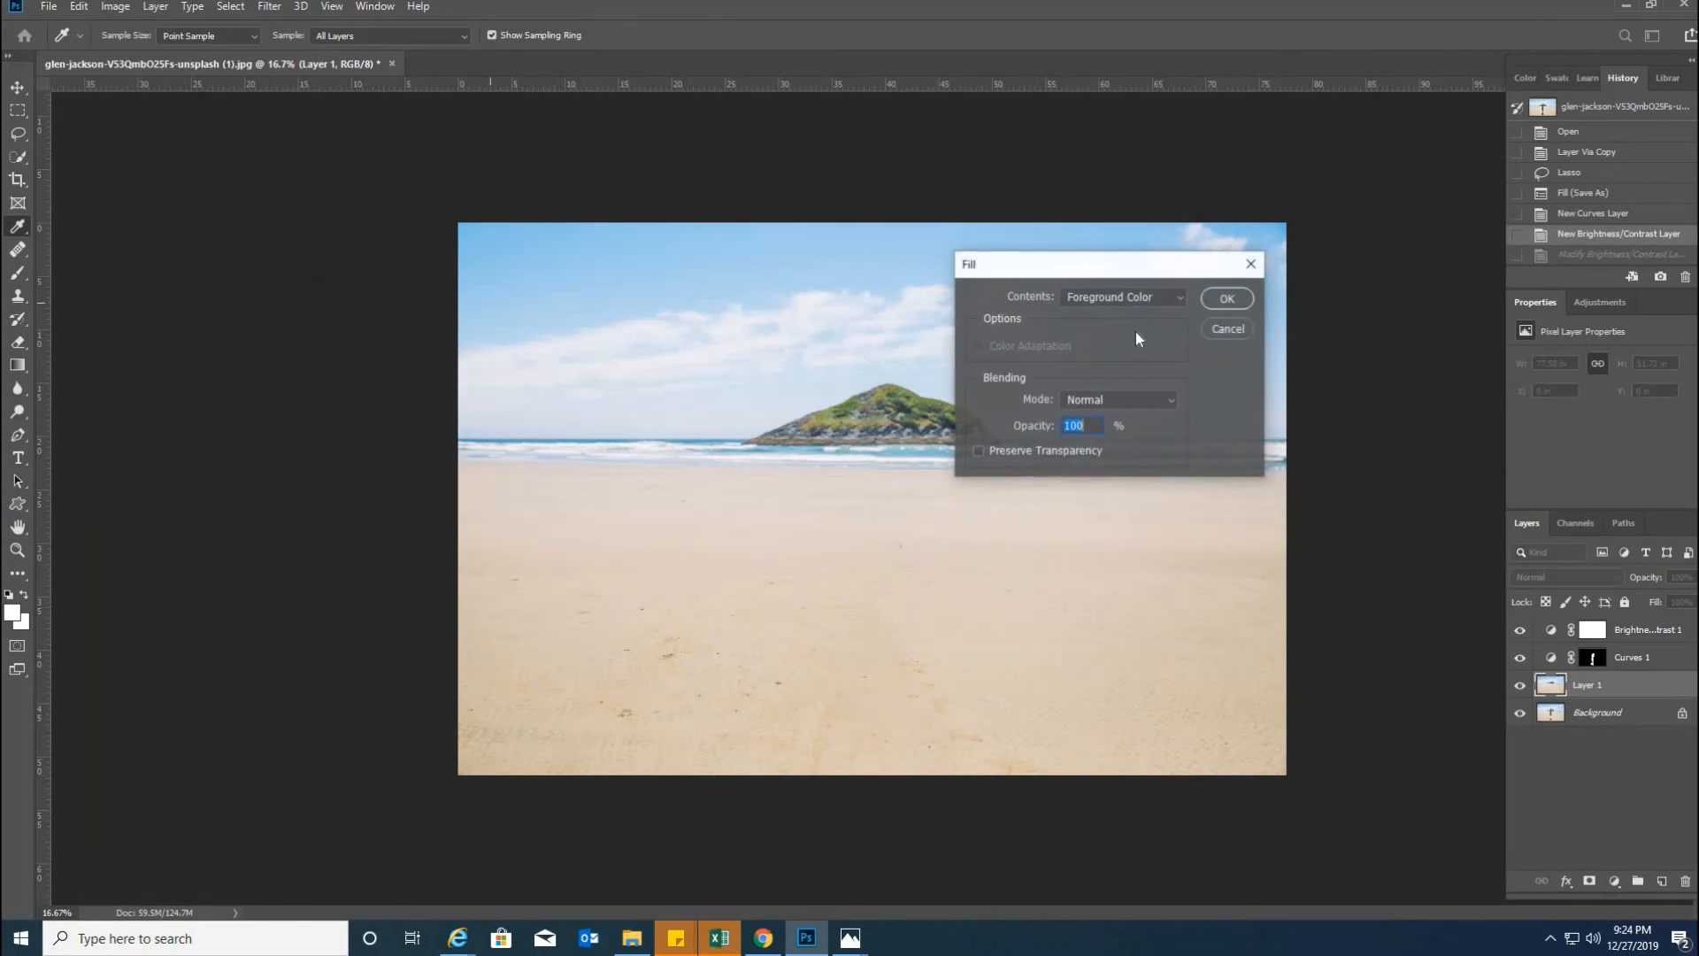
left_click(1150, 297)
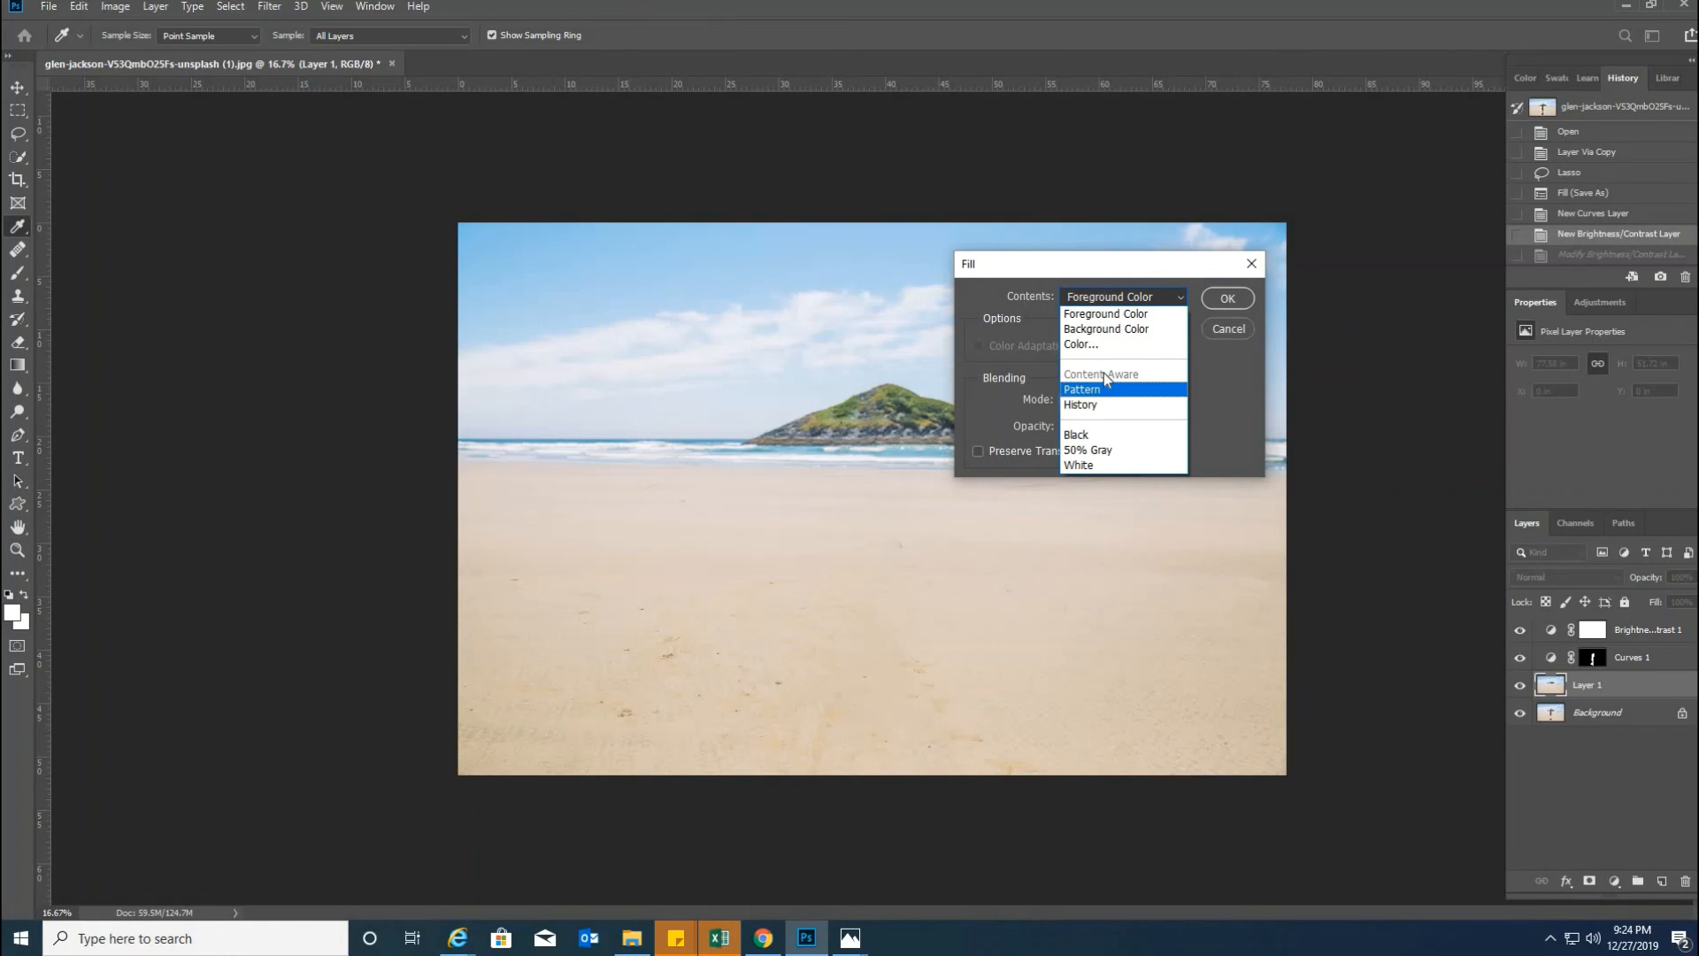
left_click(1234, 331)
left_click(1229, 329)
key("h")
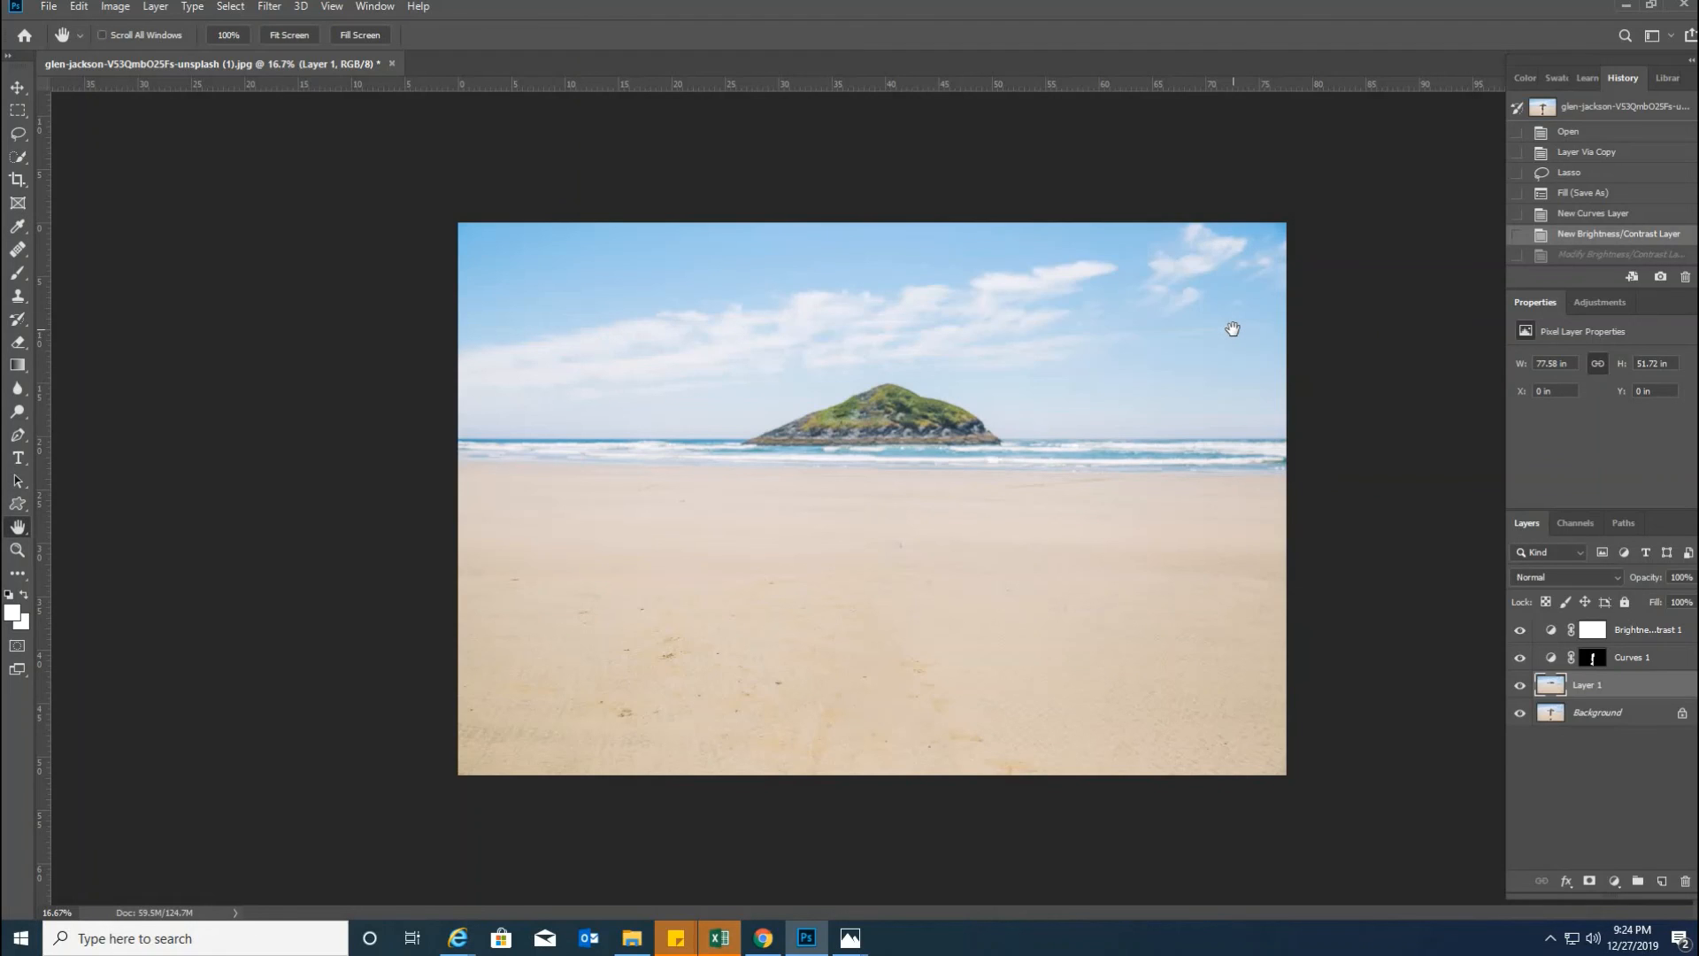